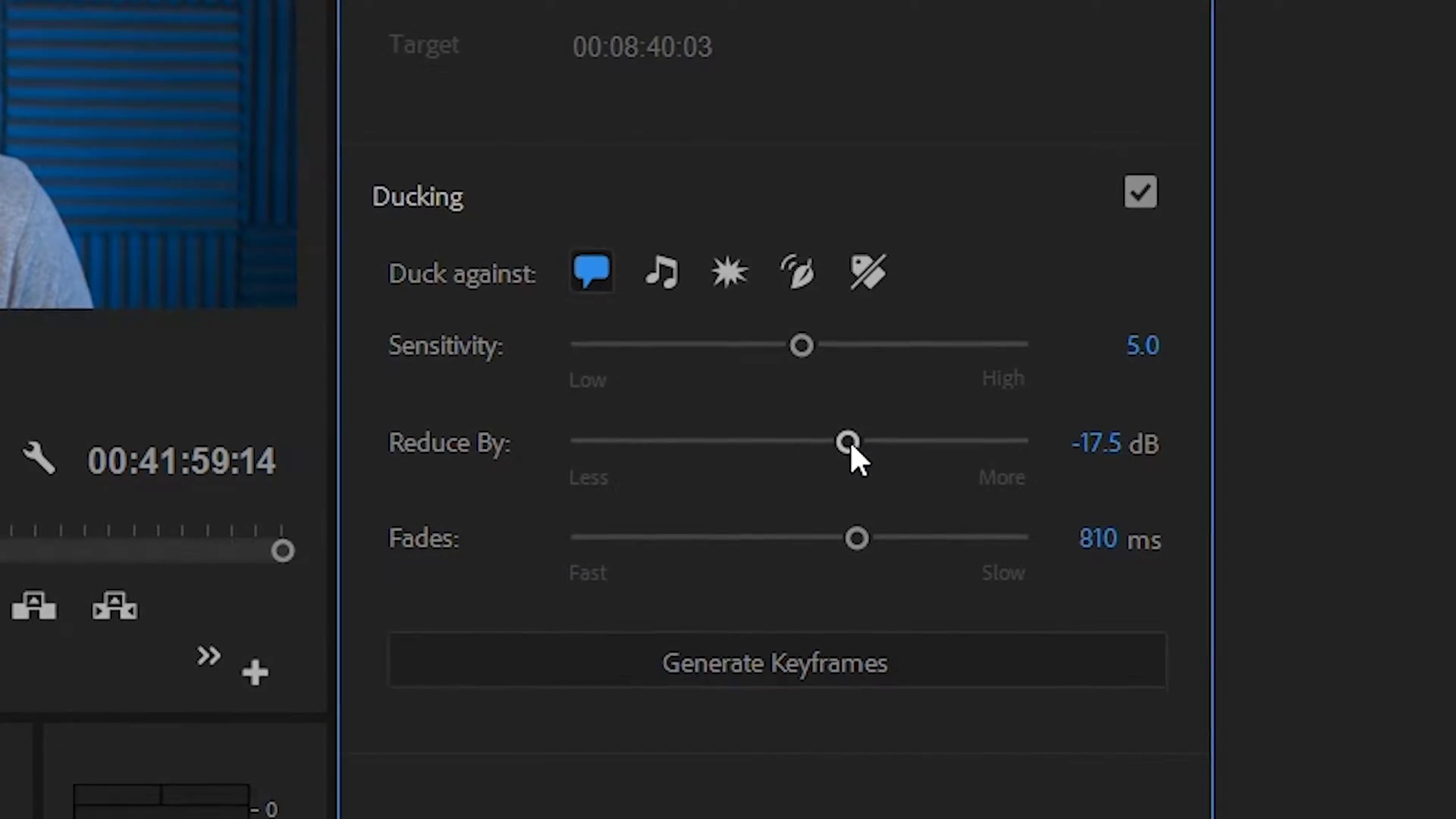
Step: Drag the ducking Reduce By slider to -20.7 dB and the Fades slider to 899 ms
drag(850, 440, 861, 444)
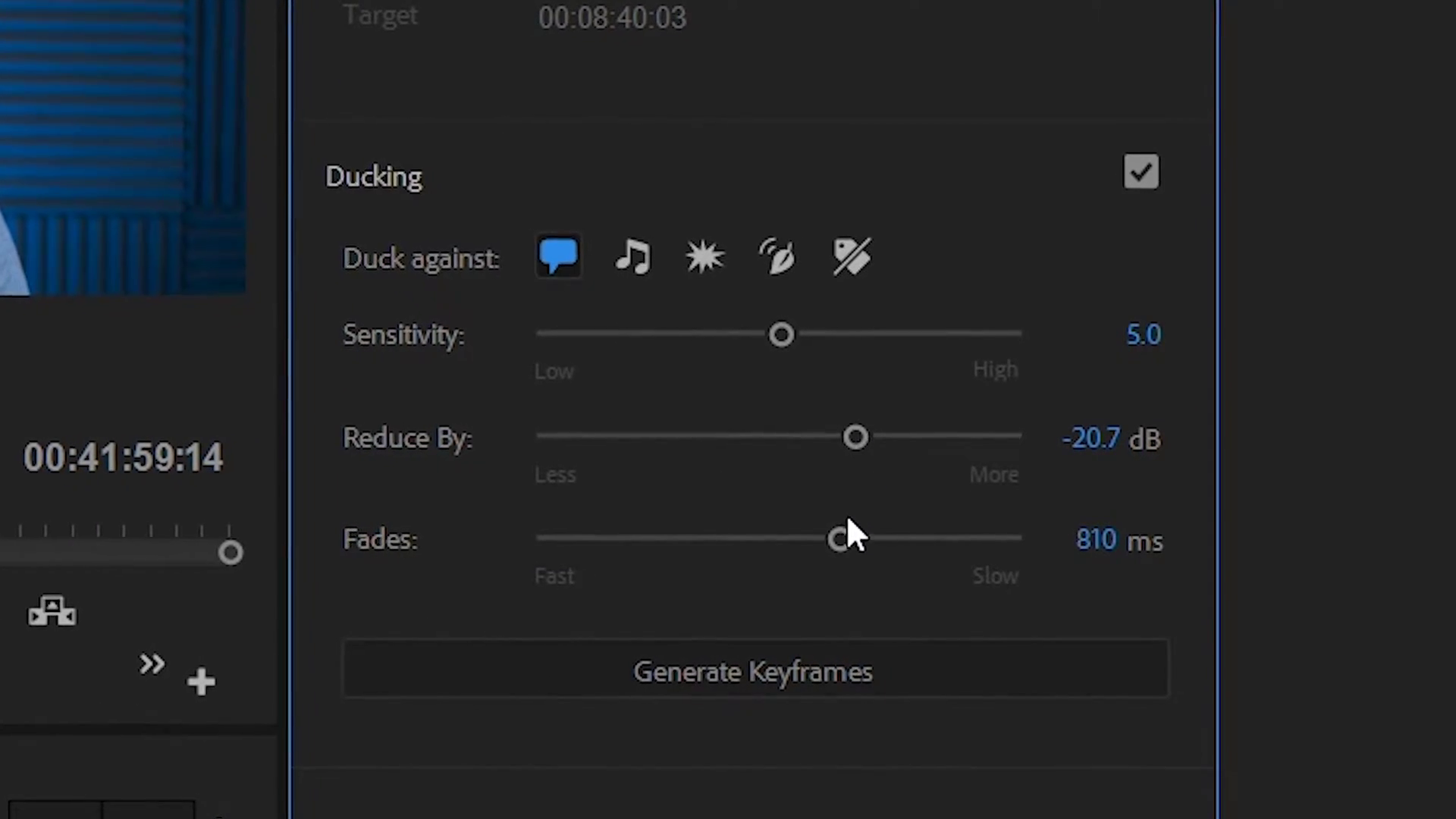
drag(848, 521, 860, 541)
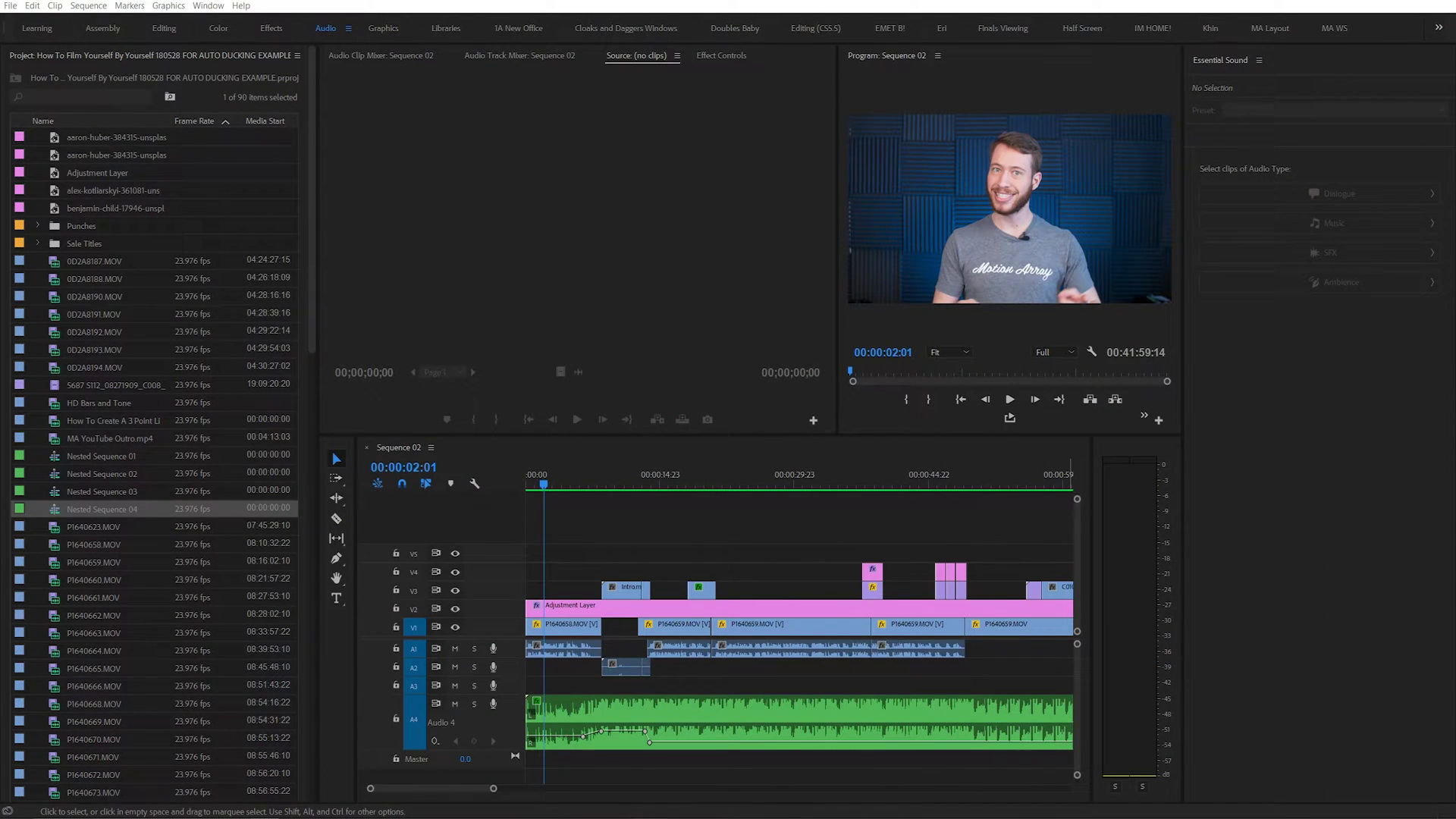
Step: Set the playhead at 00:00:11:22, zoom in, then scrub it to 00:00:14:05 past the title
click(783, 519)
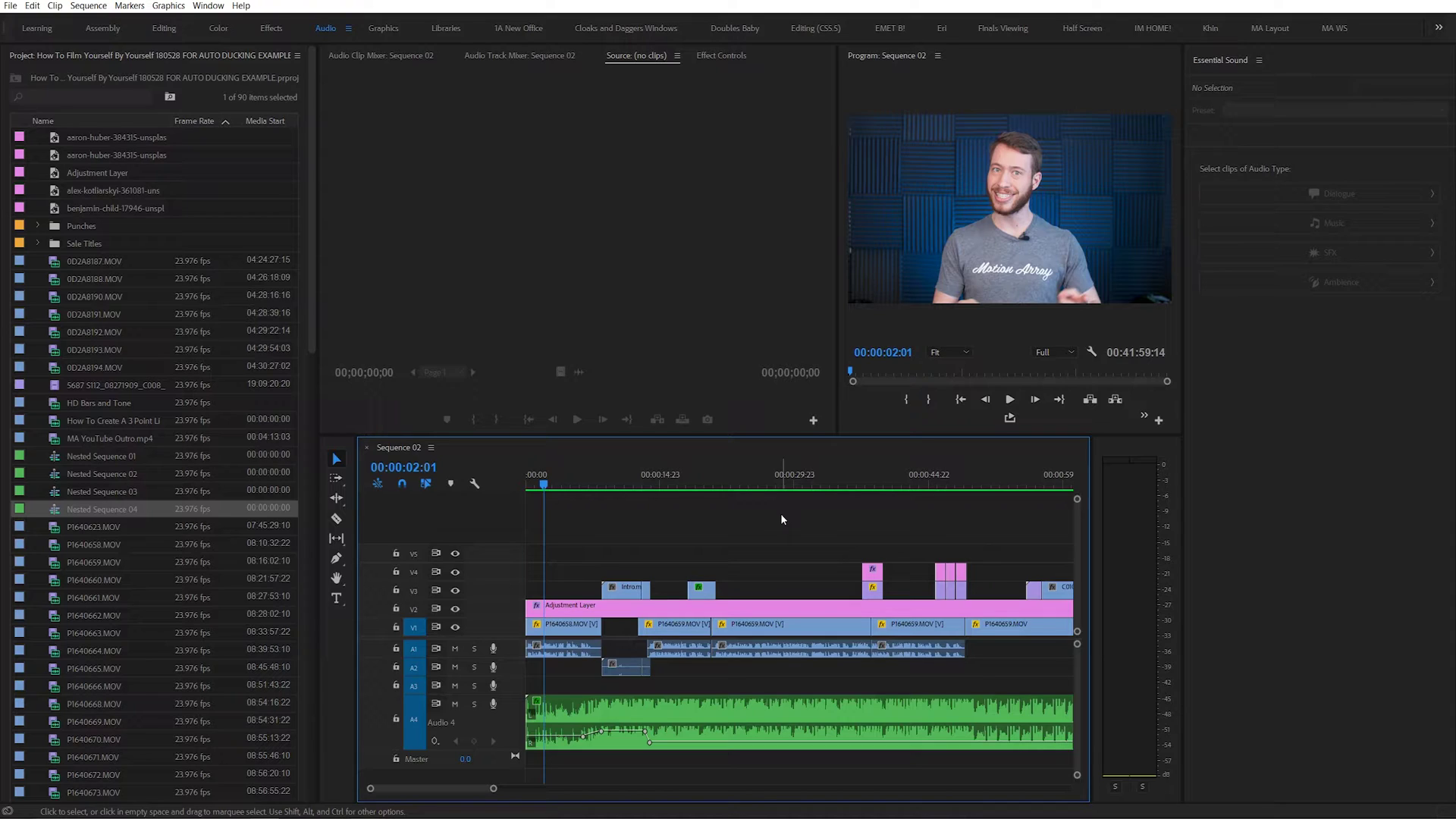
click(634, 480)
key(equal)
key(equal)
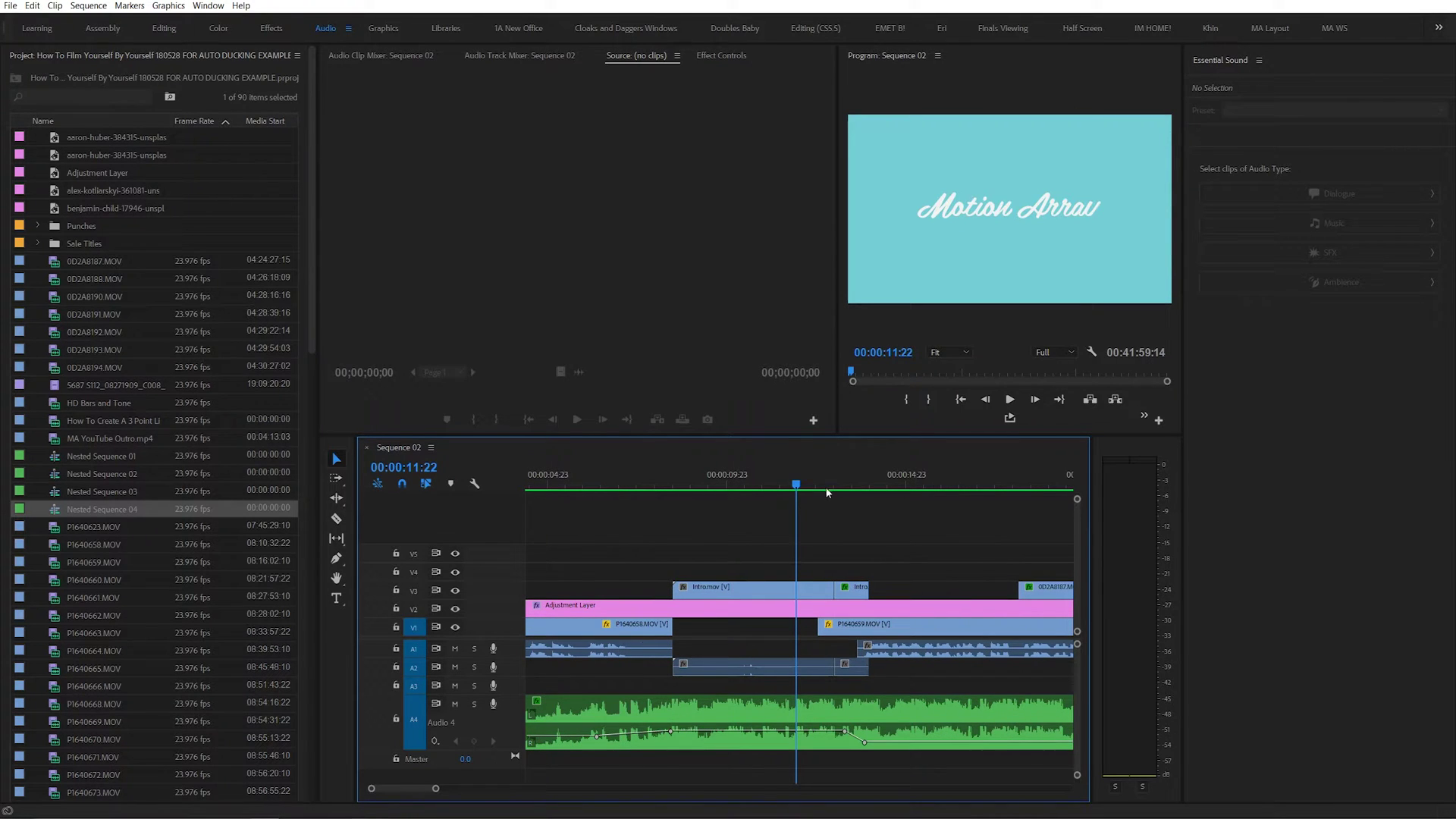
drag(822, 489, 885, 483)
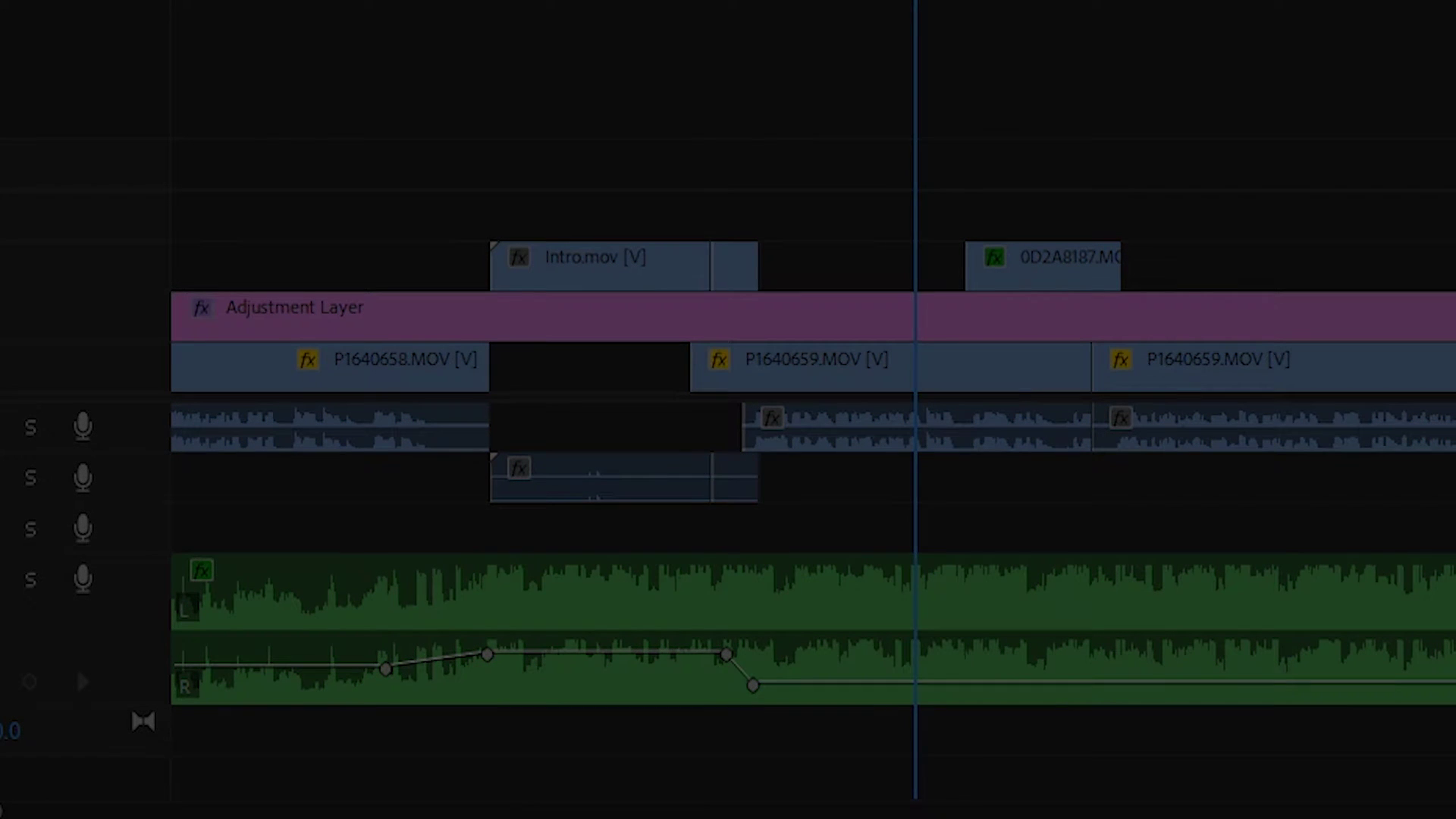
Step: Scrub the playhead to 00:00:13:09 and inspect the two keyframes of the music's volume drop
click(669, 4)
drag(667, 2, 735, 60)
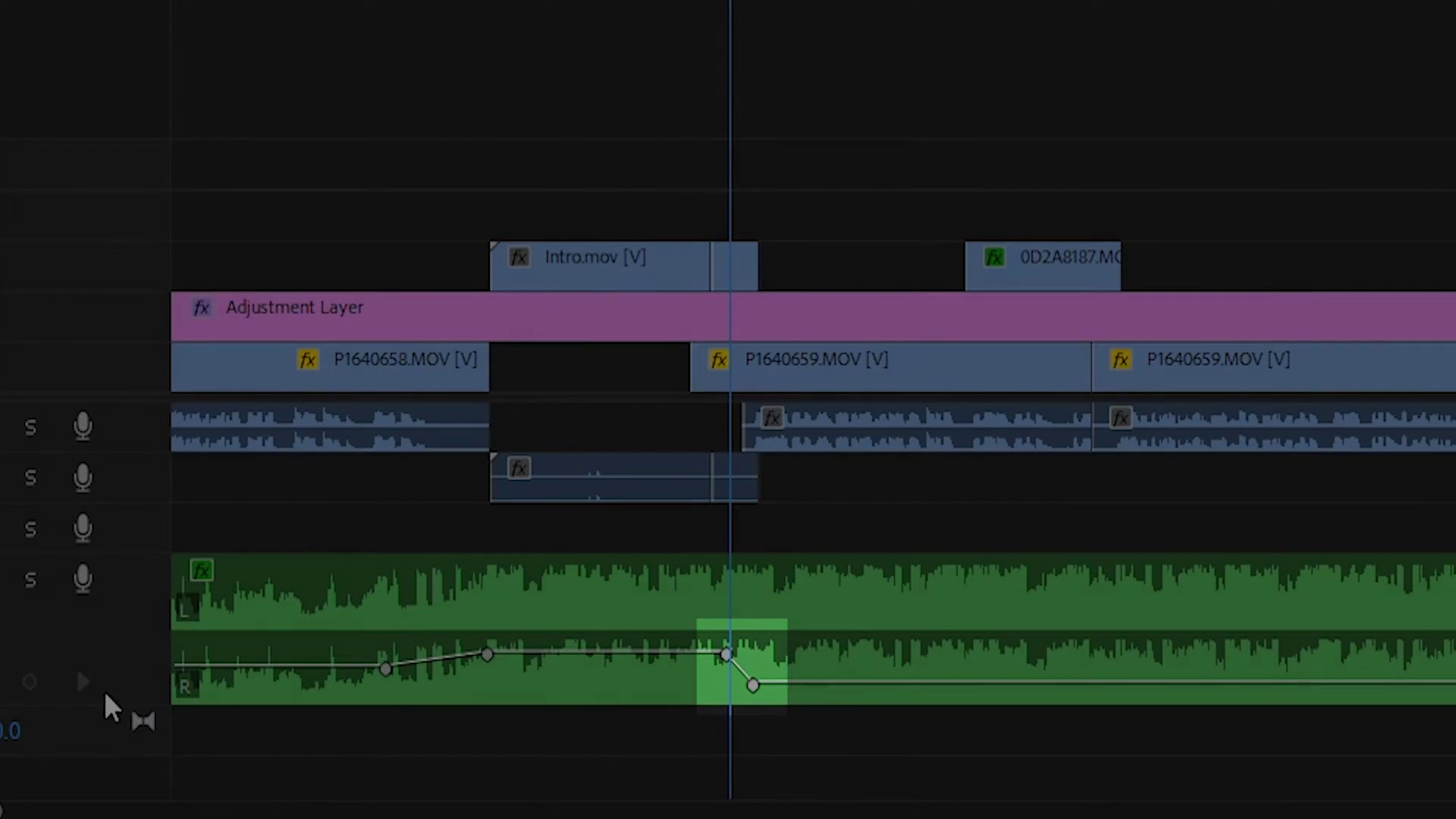
scroll(76, 666, down, 3)
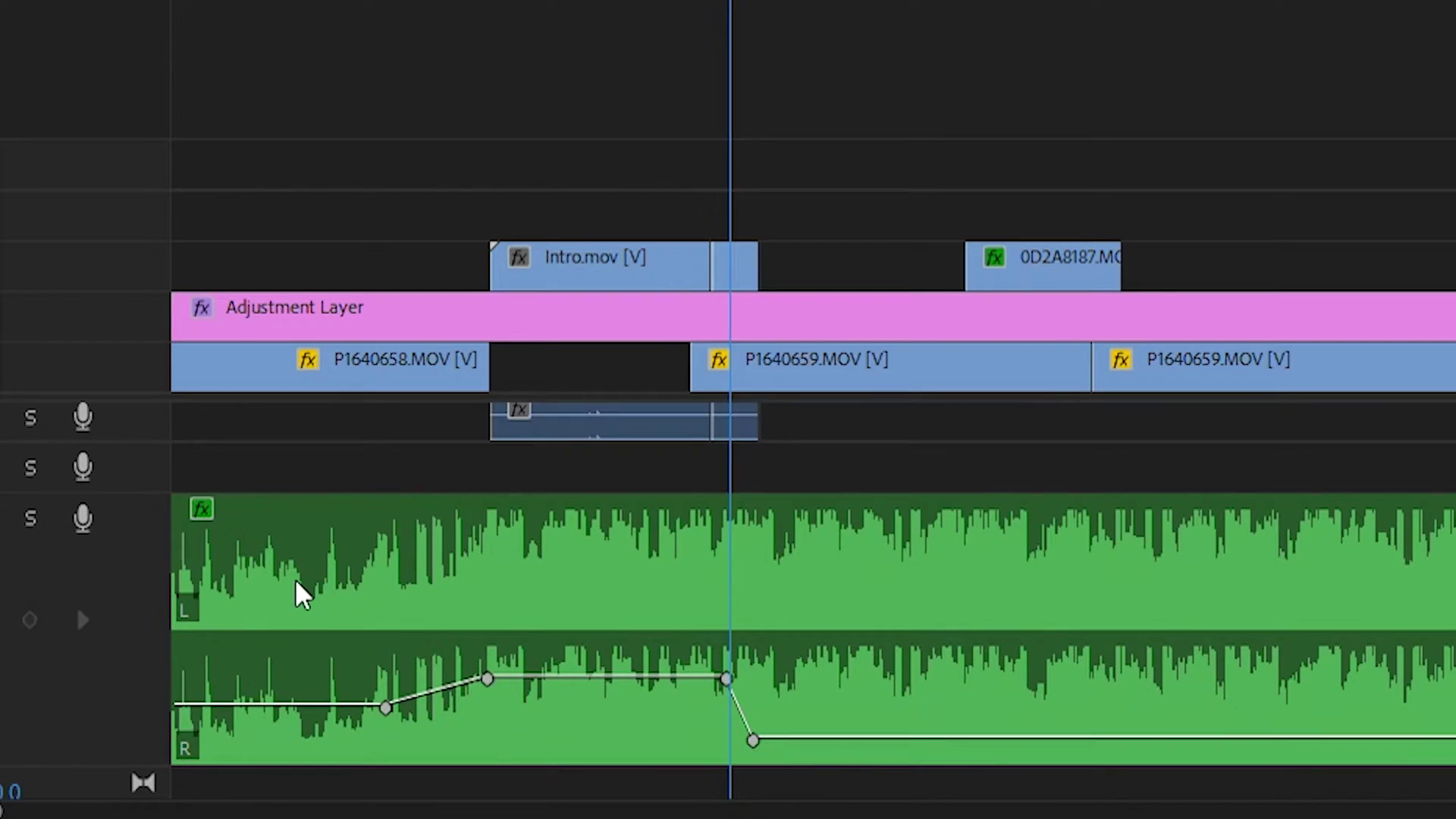
click(754, 709)
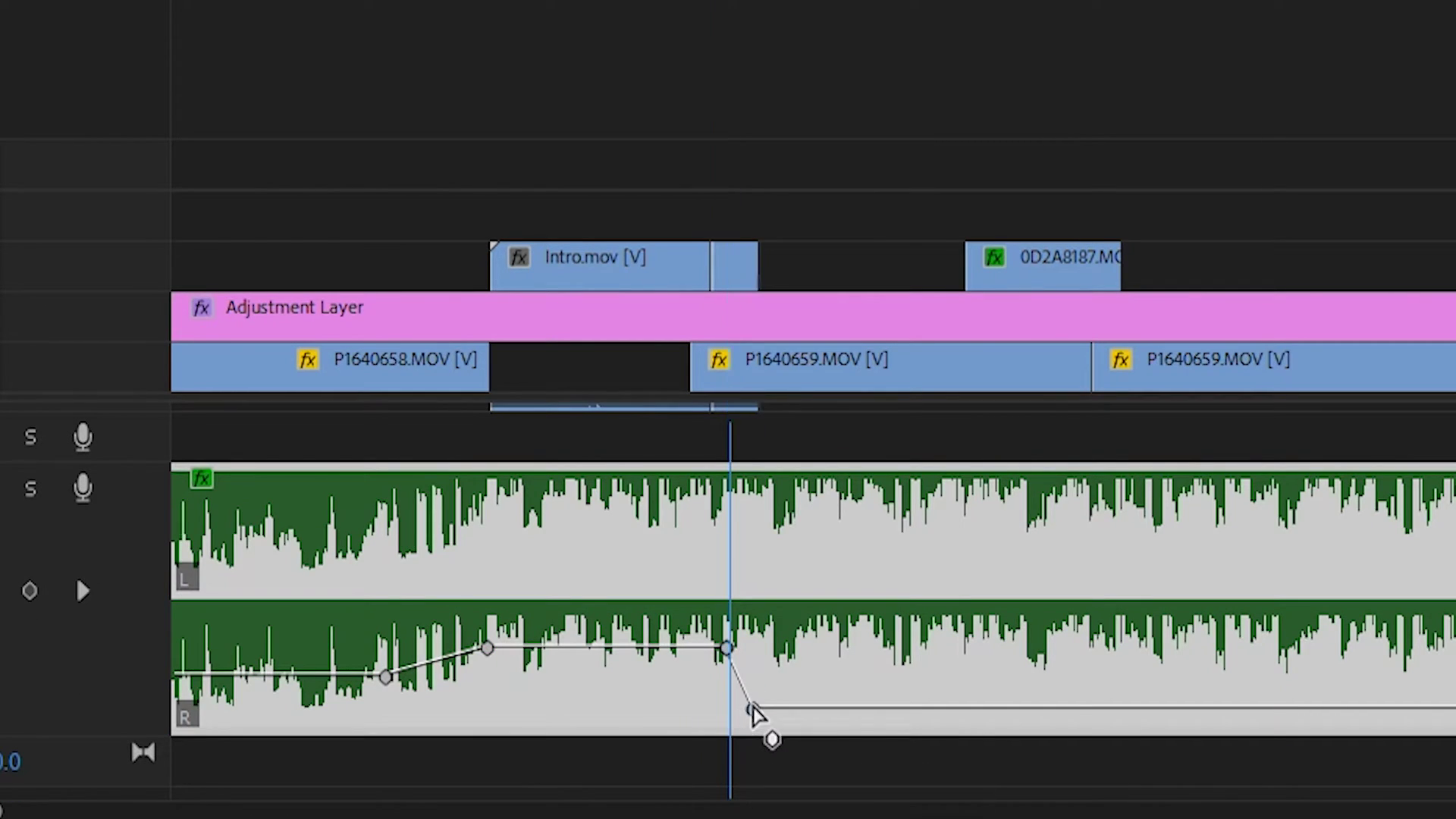
click(487, 649)
click(879, 175)
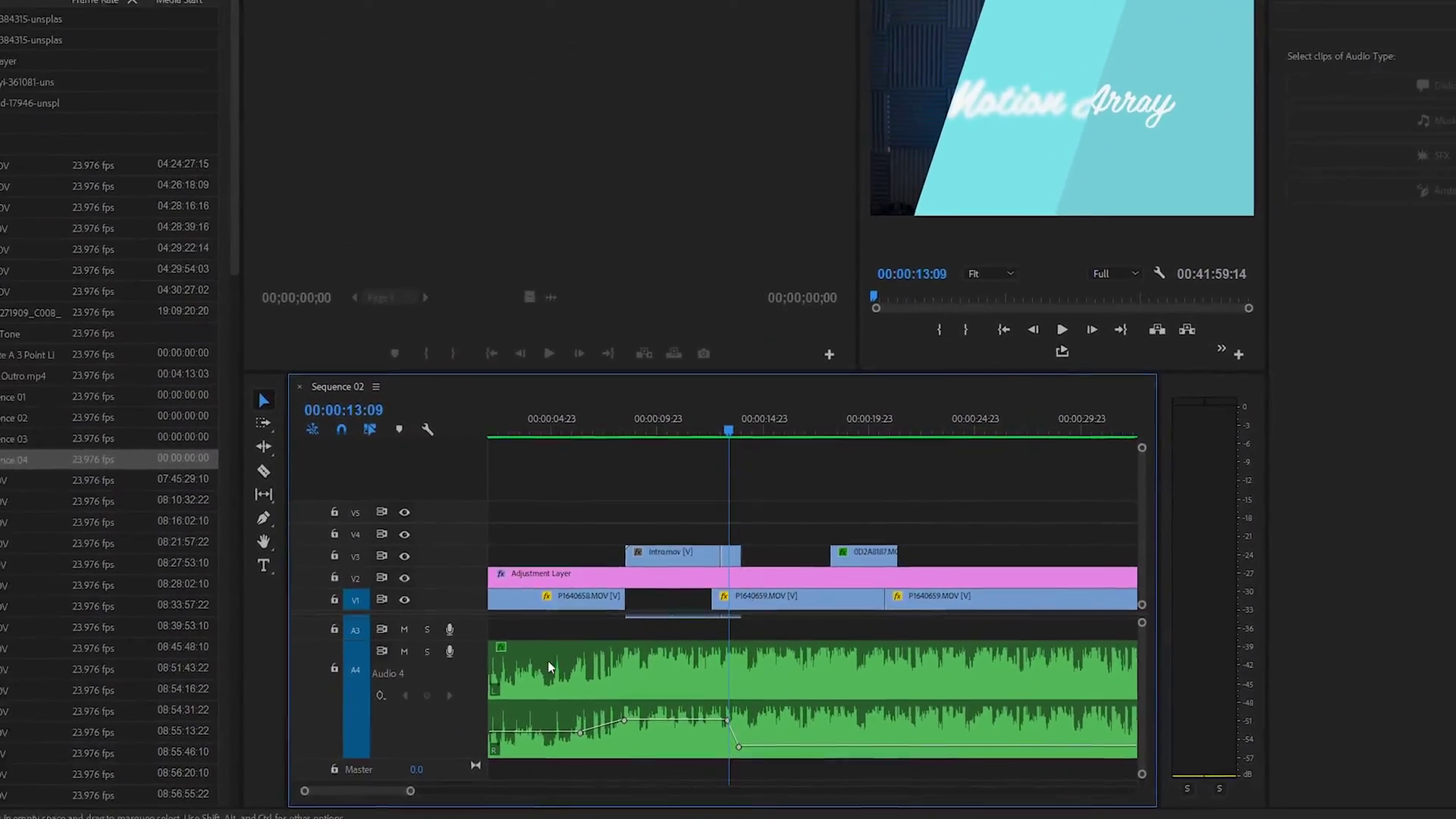
Step: Zoom the timeline out to the whole sequence and scrub the playhead to about 00:00:31:02
scroll(488, 716, up, 2)
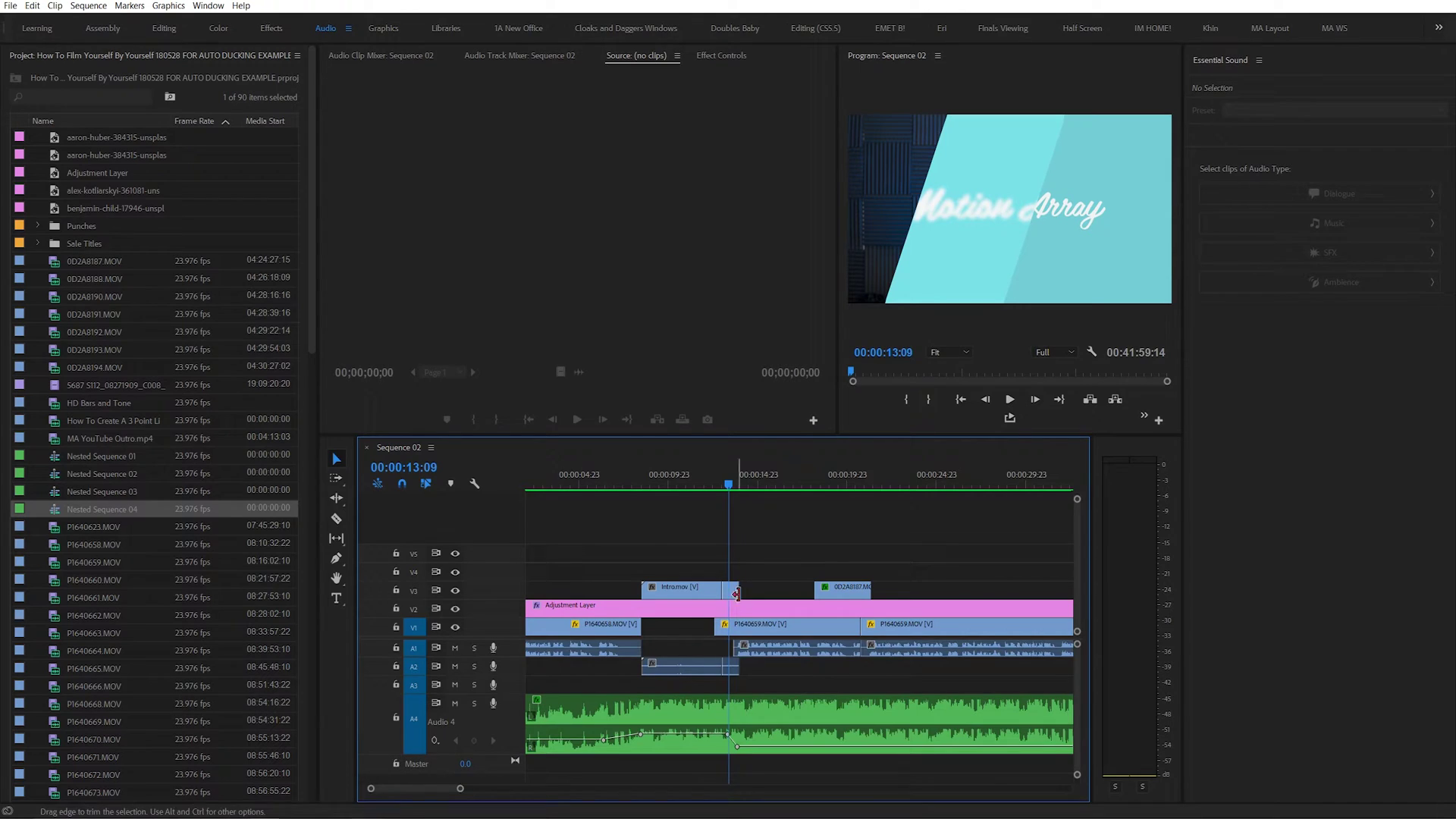
key(minus)
key(minus)
key(minus)
key(minus)
key(minus)
key(minus)
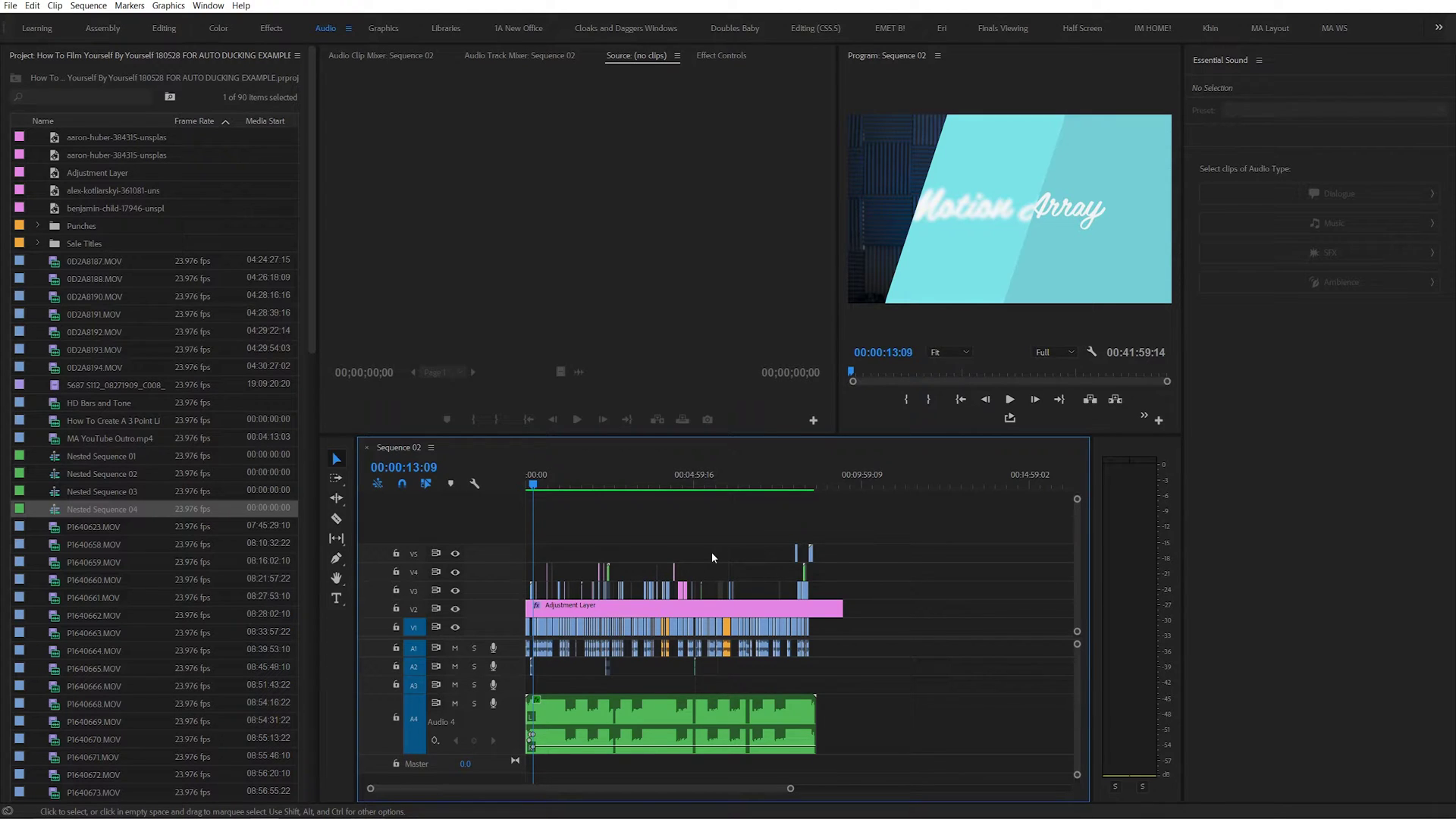
key(minus)
click(553, 484)
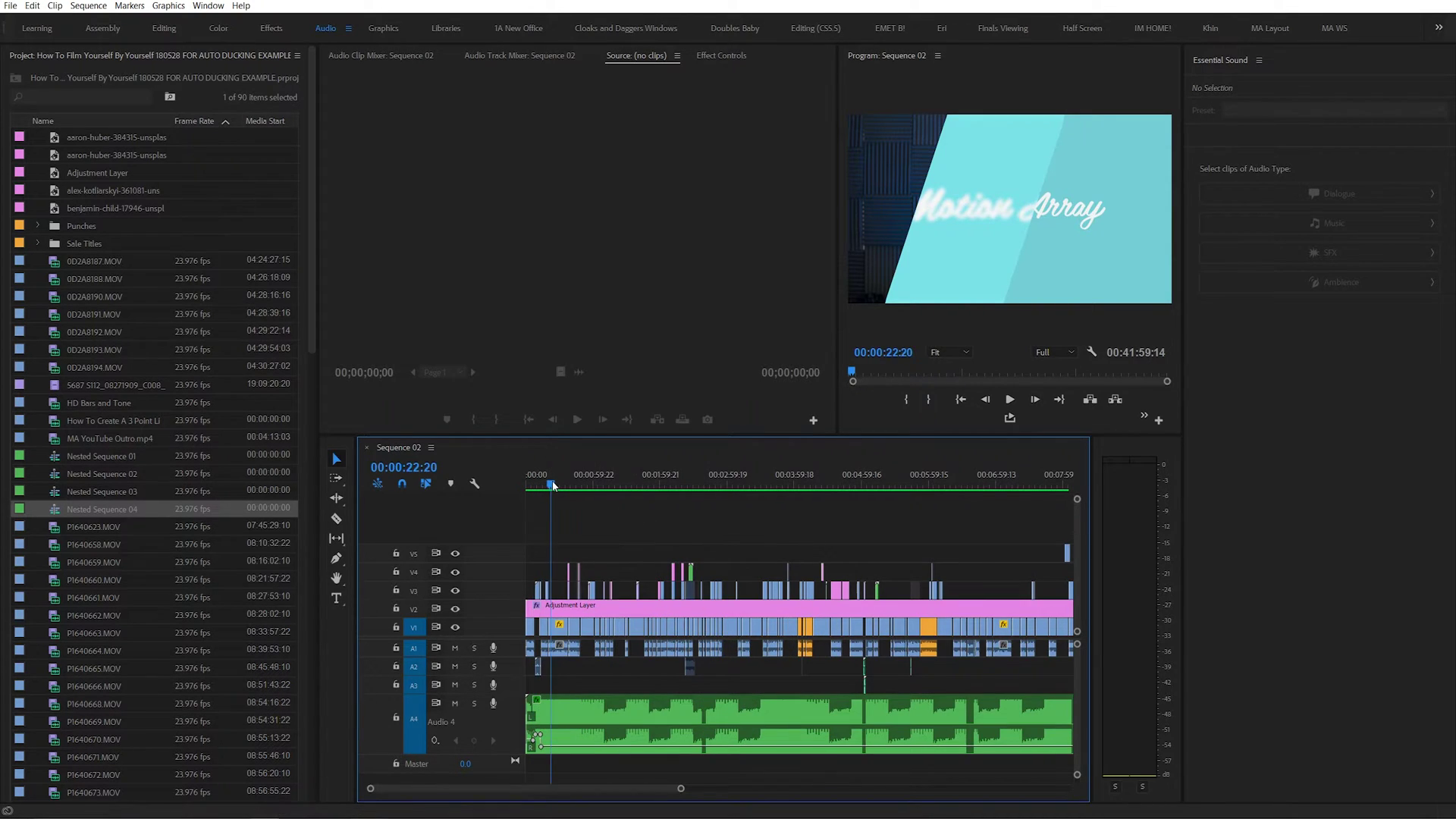
drag(554, 484, 564, 483)
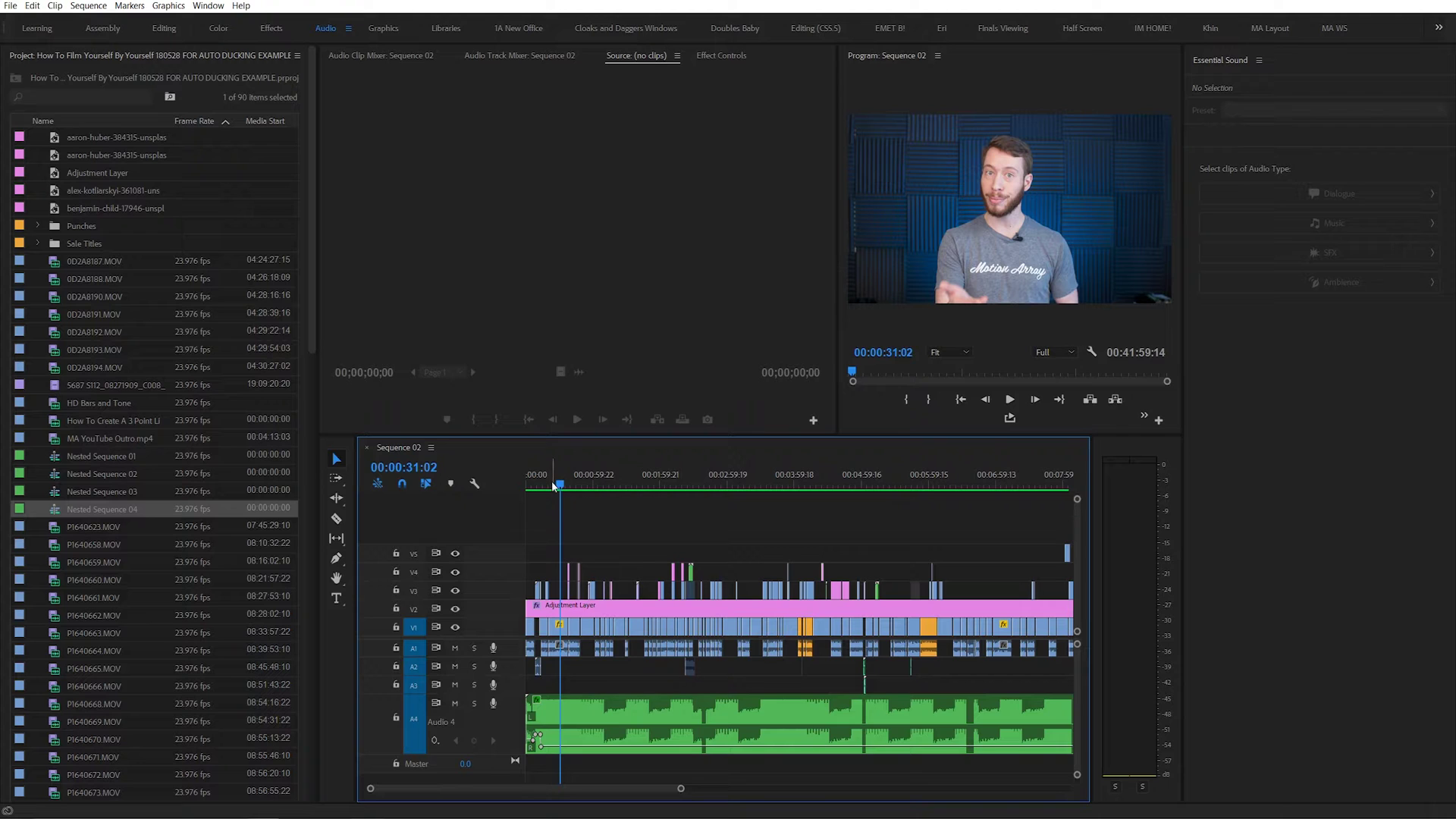
click(1296, 408)
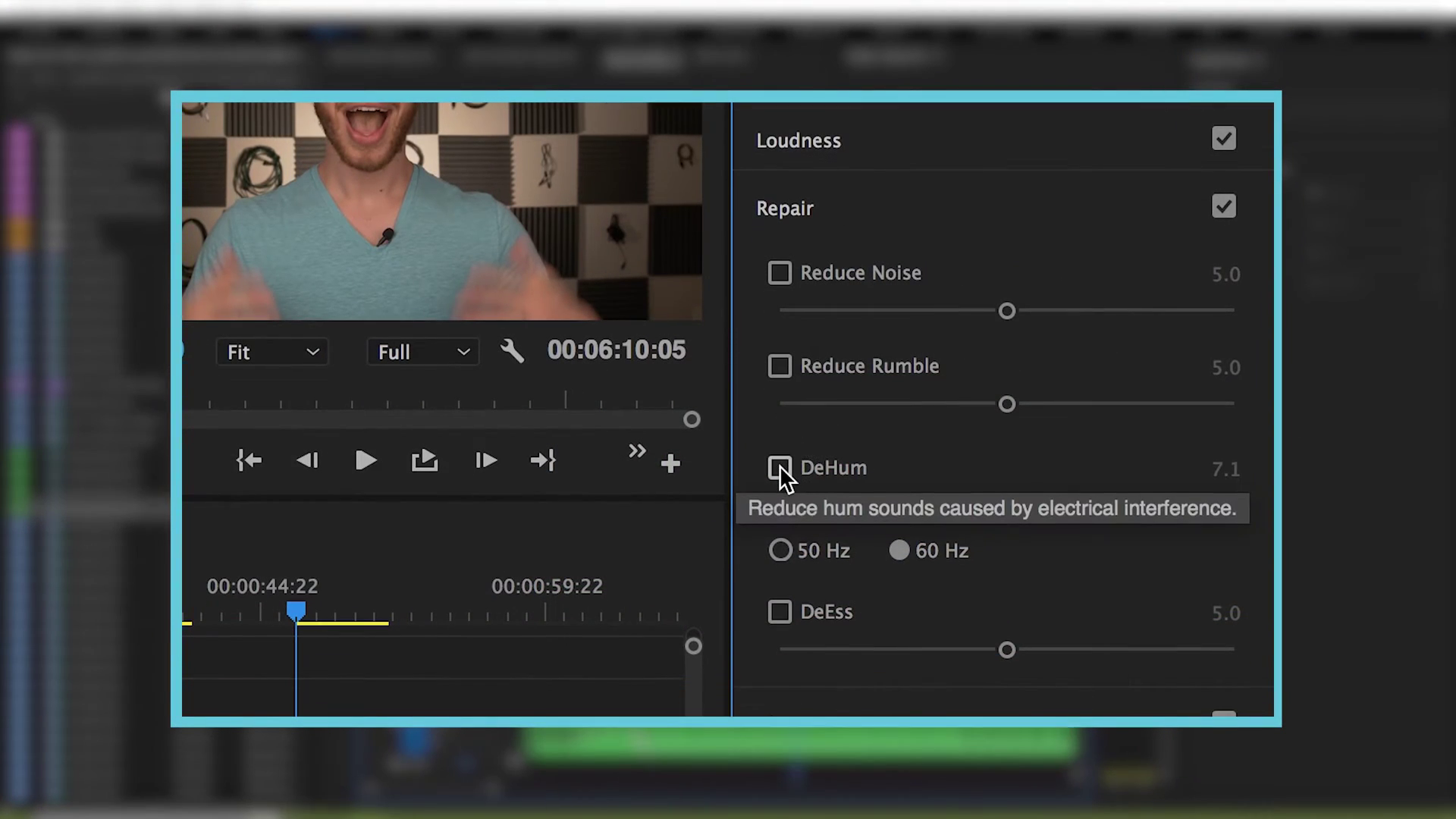
Step: Zoom the timeline out one more step so the sequence fills only part of the track area
click(780, 467)
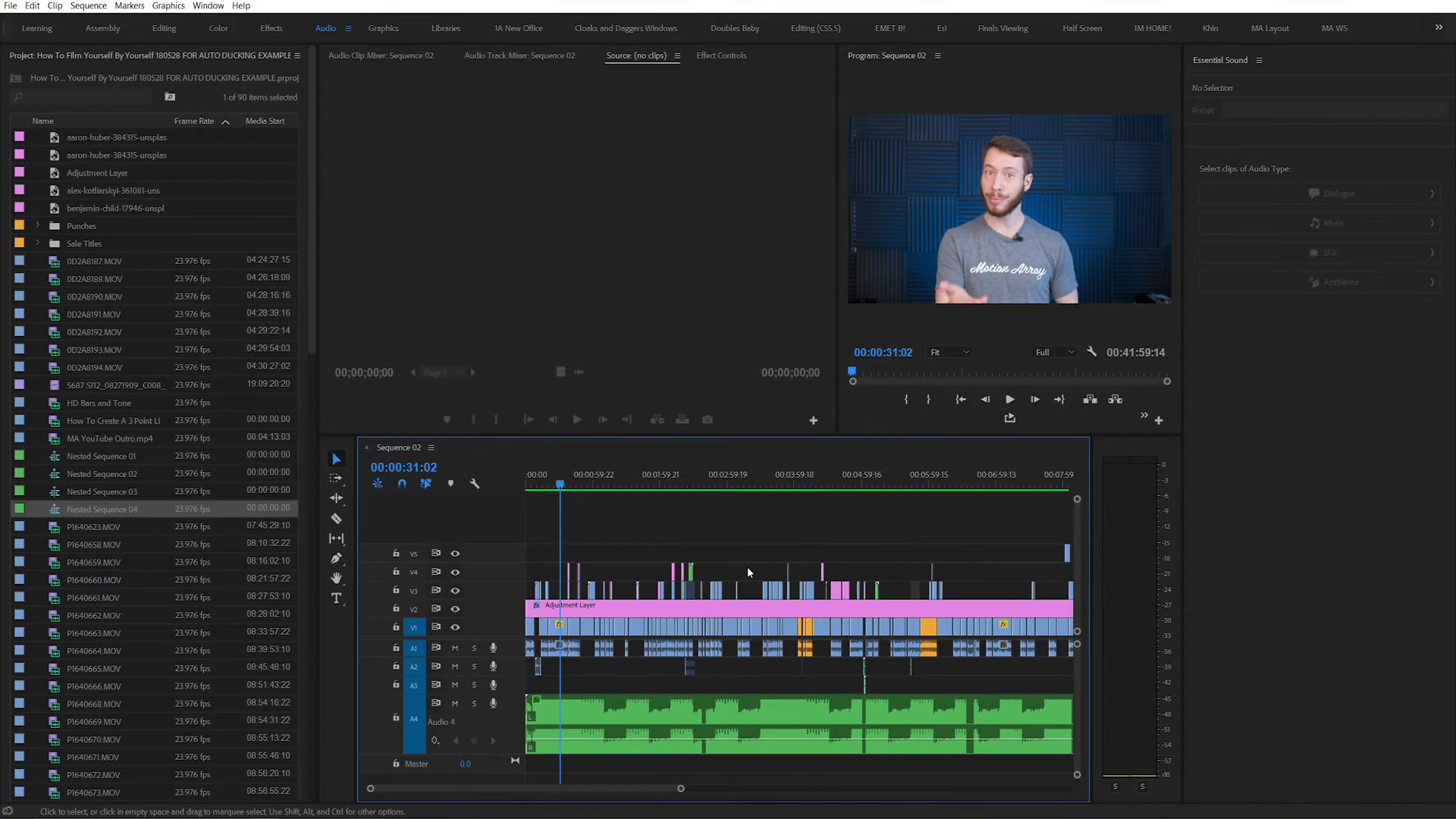
key(minus)
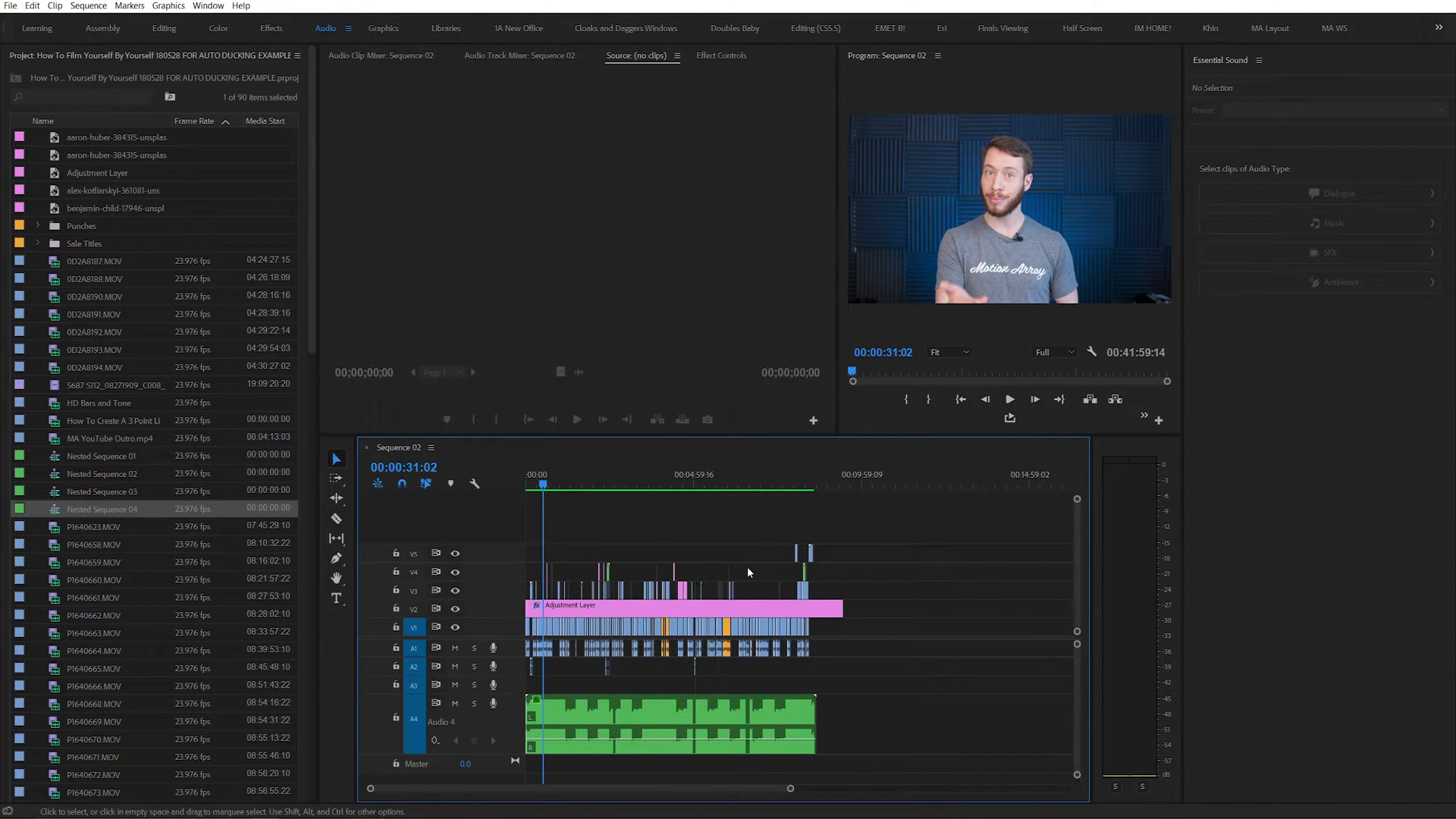
click(1298, 395)
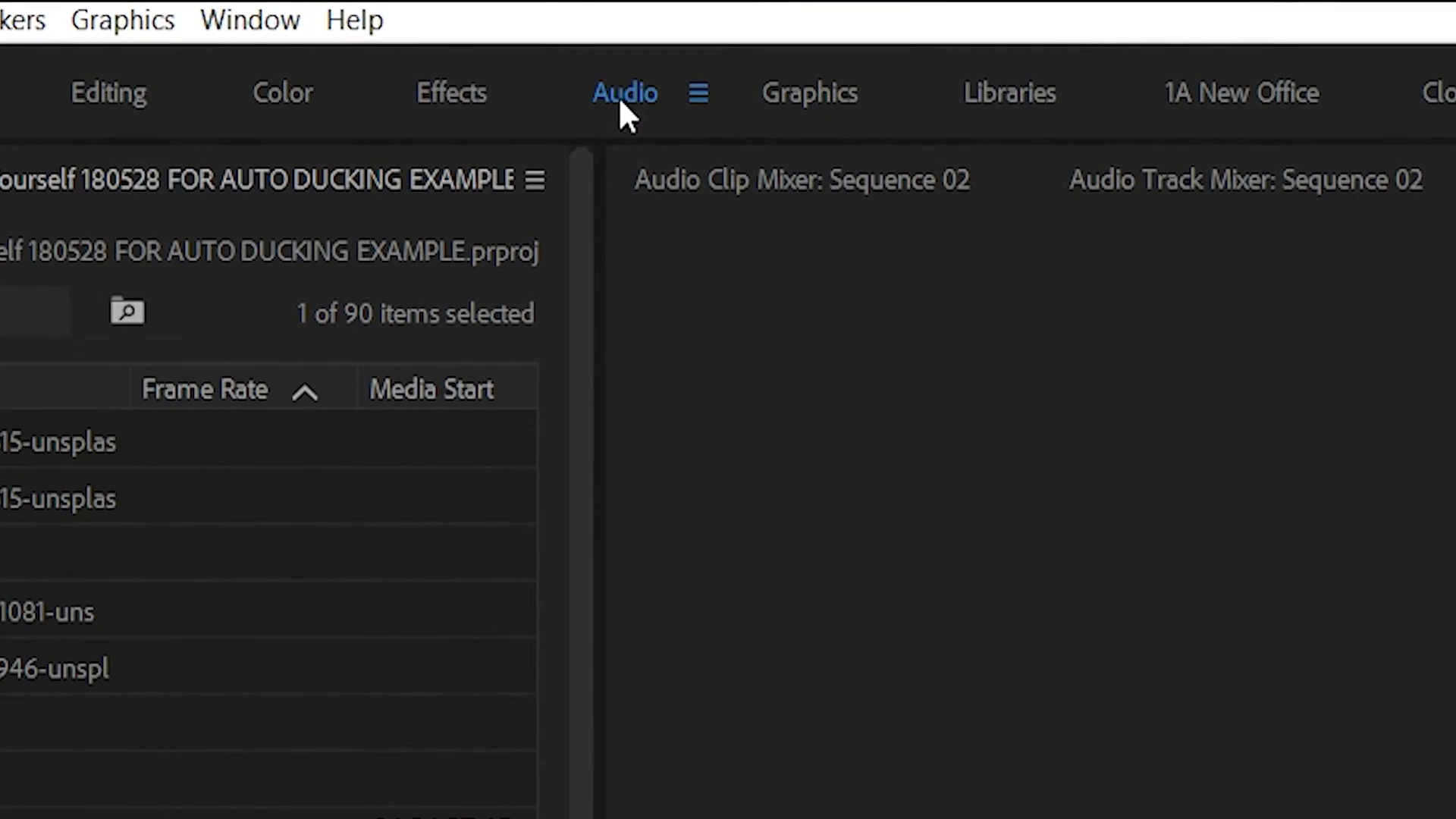
click(251, 19)
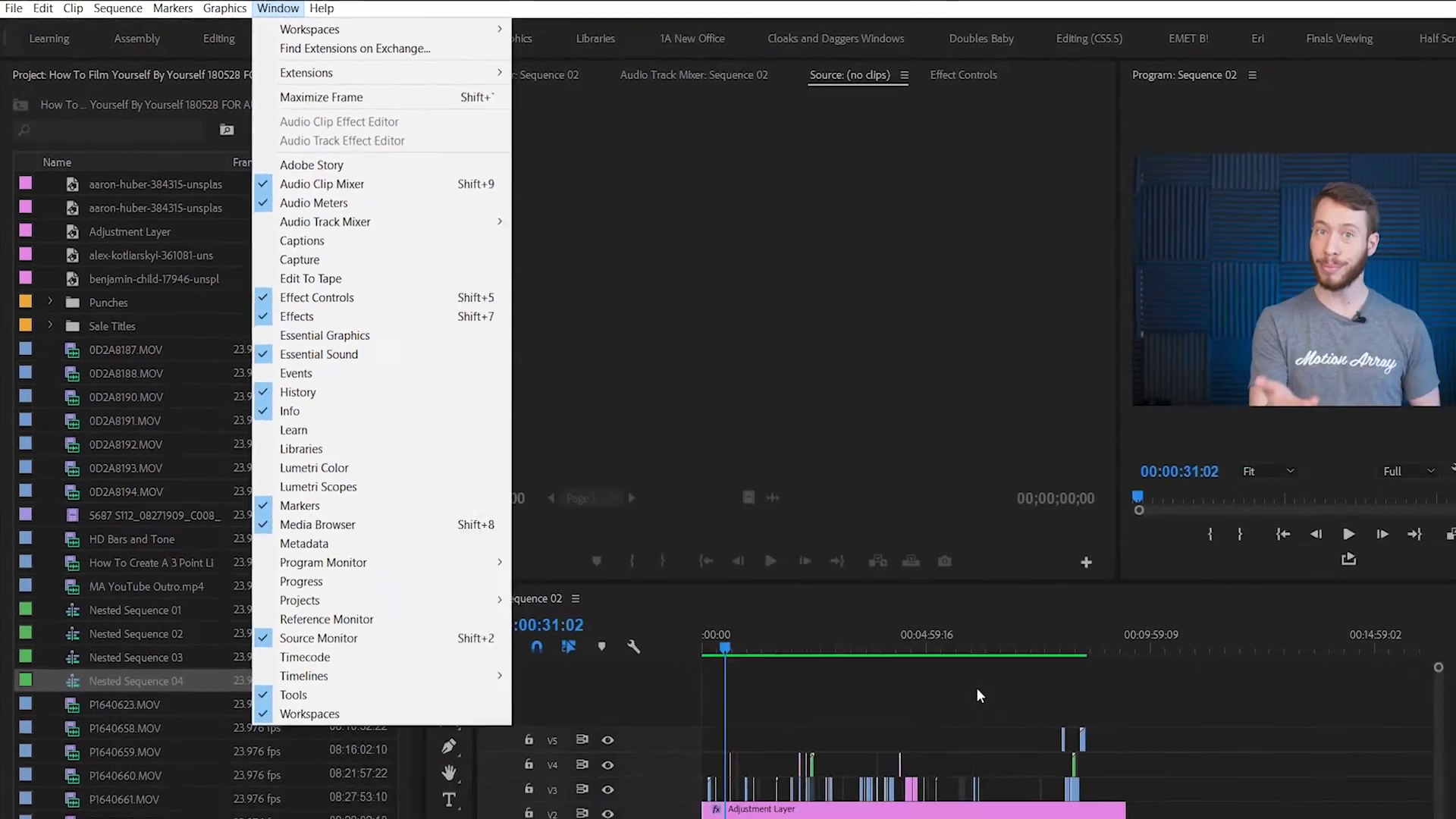
click(977, 696)
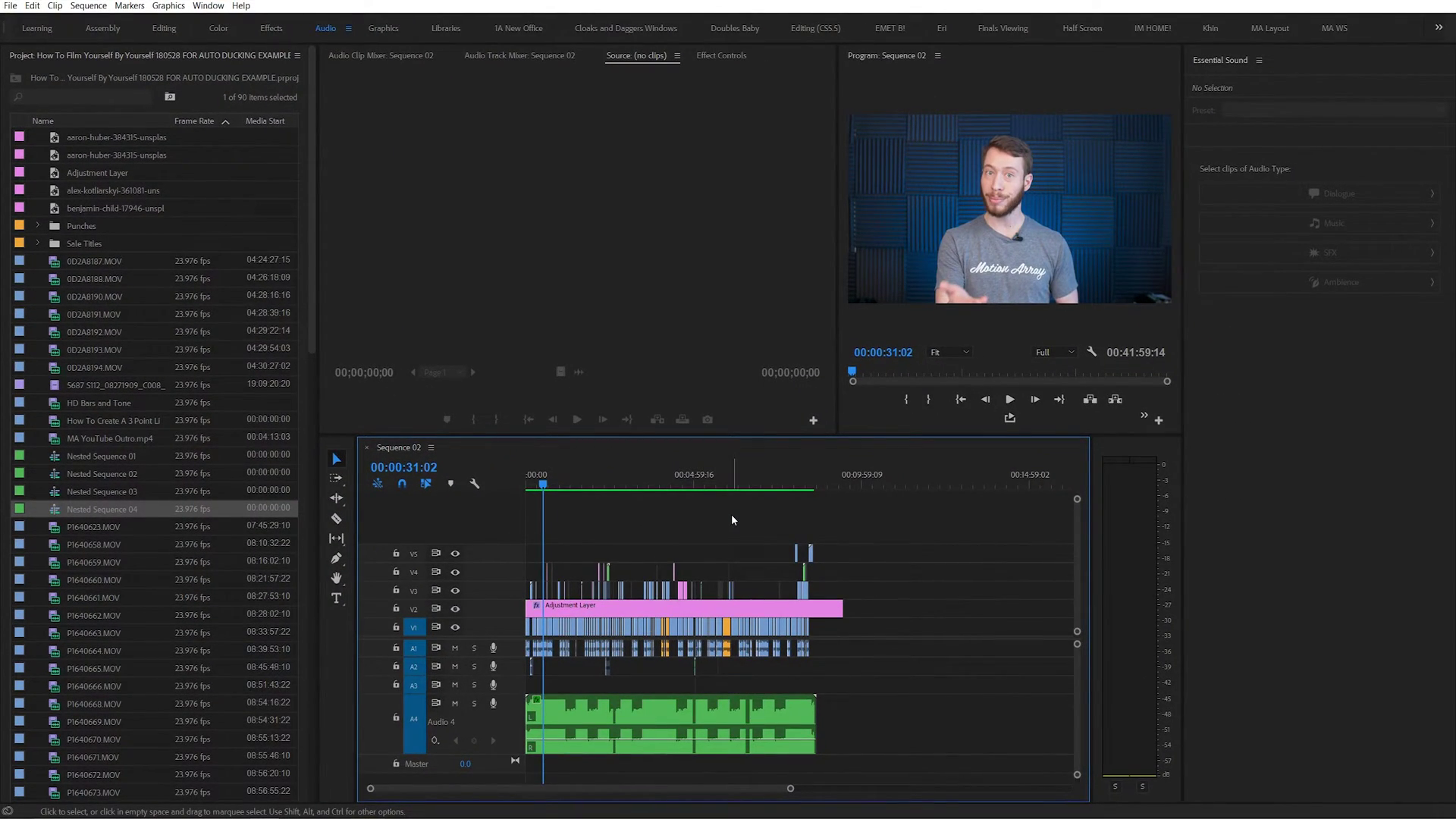
Step: Expand the Audio 1 dialogue track and zoom to fit the full Sequence 02 across the timeline
double_click(512, 649)
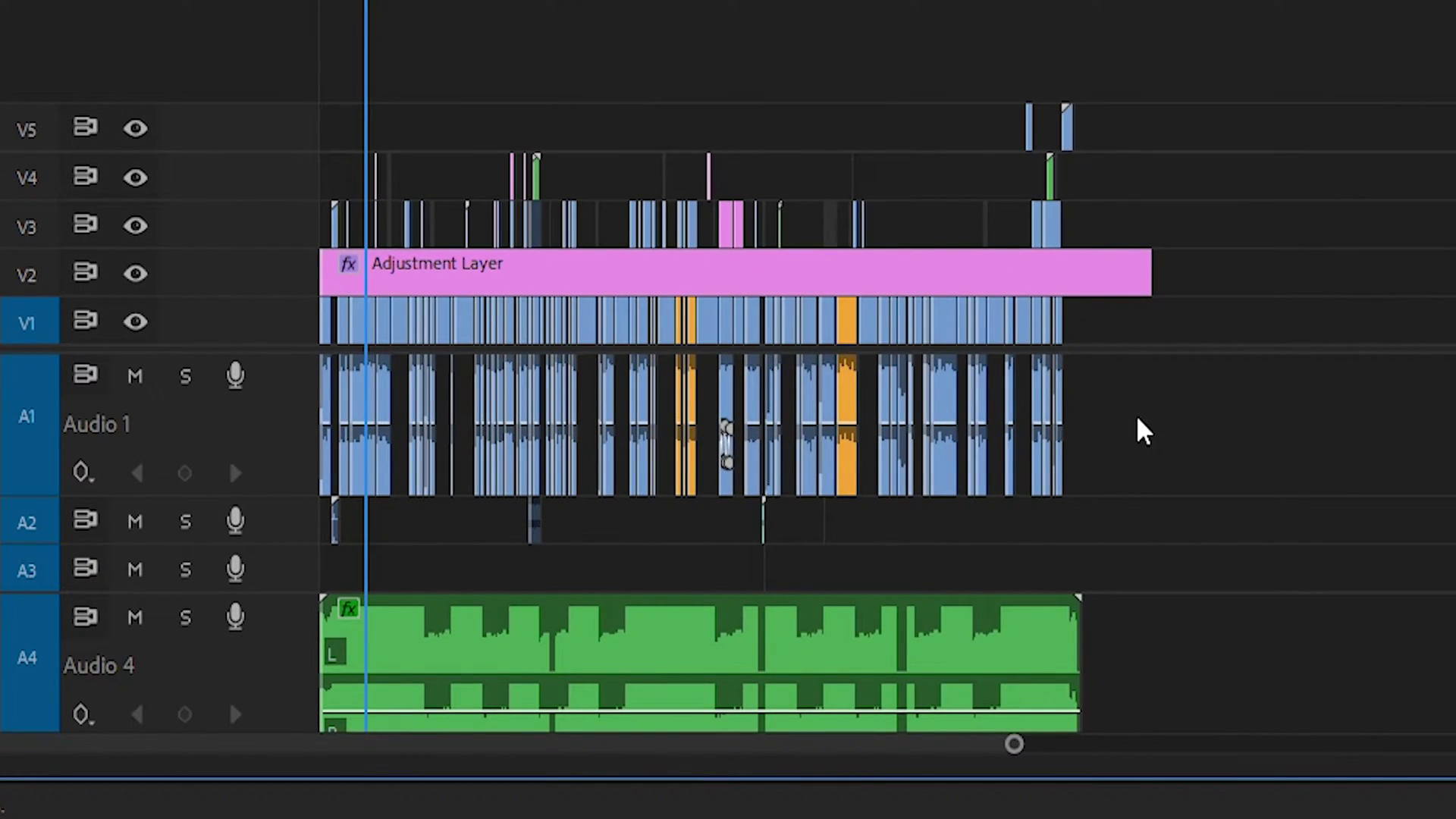
double_click(139, 414)
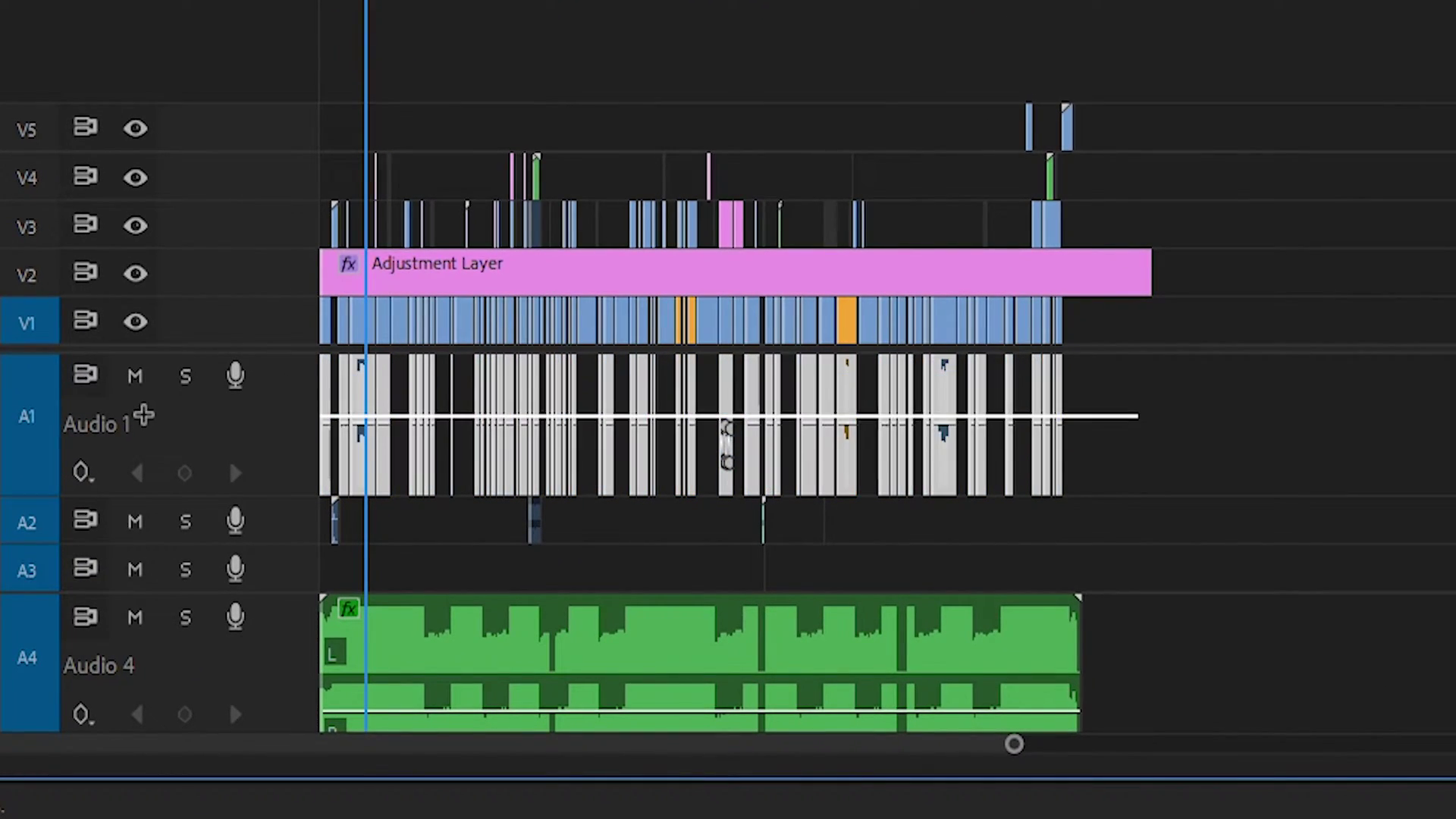
drag(1288, 518, 192, 473)
key(=)
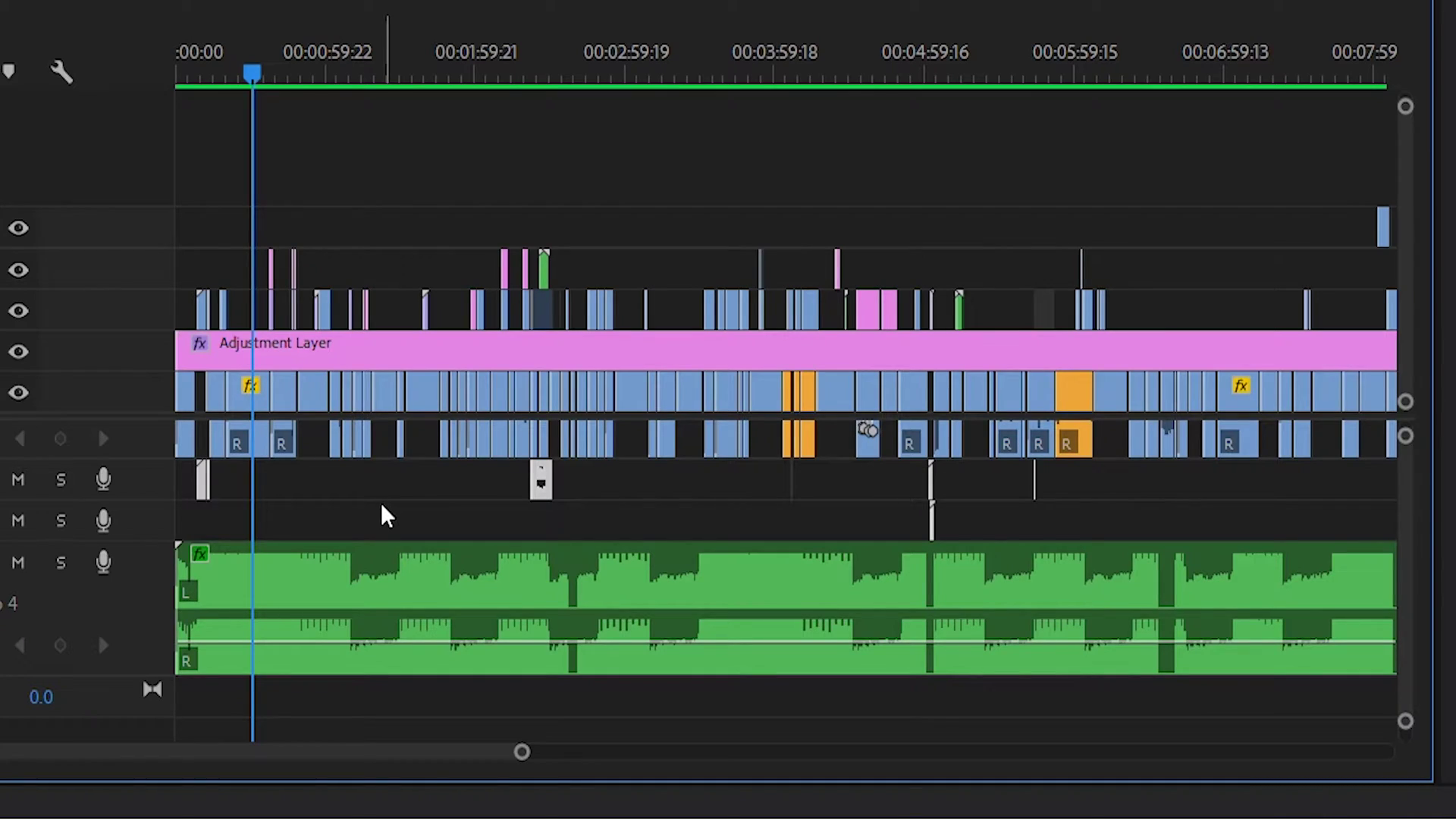
click(388, 523)
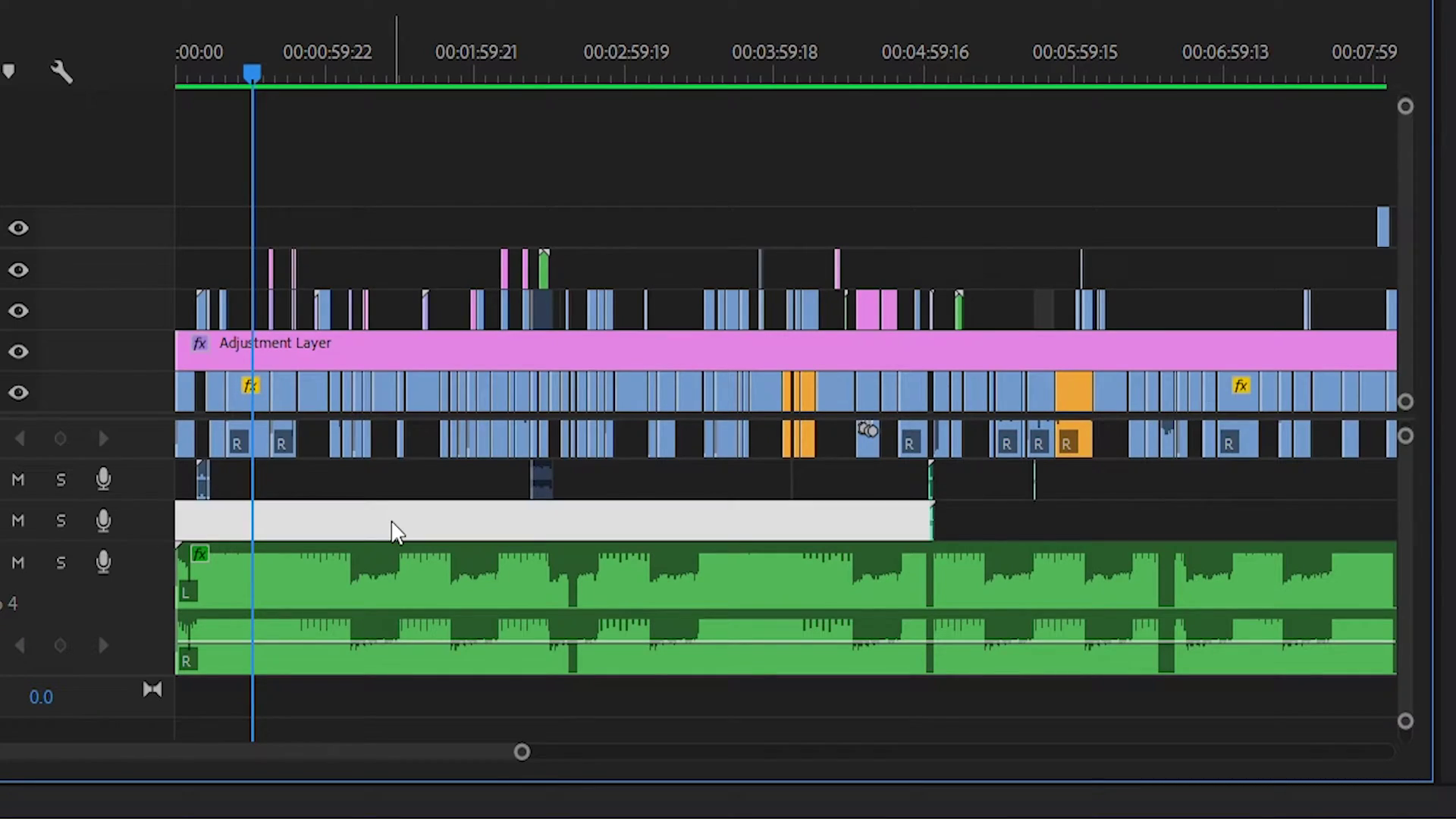
key(-)
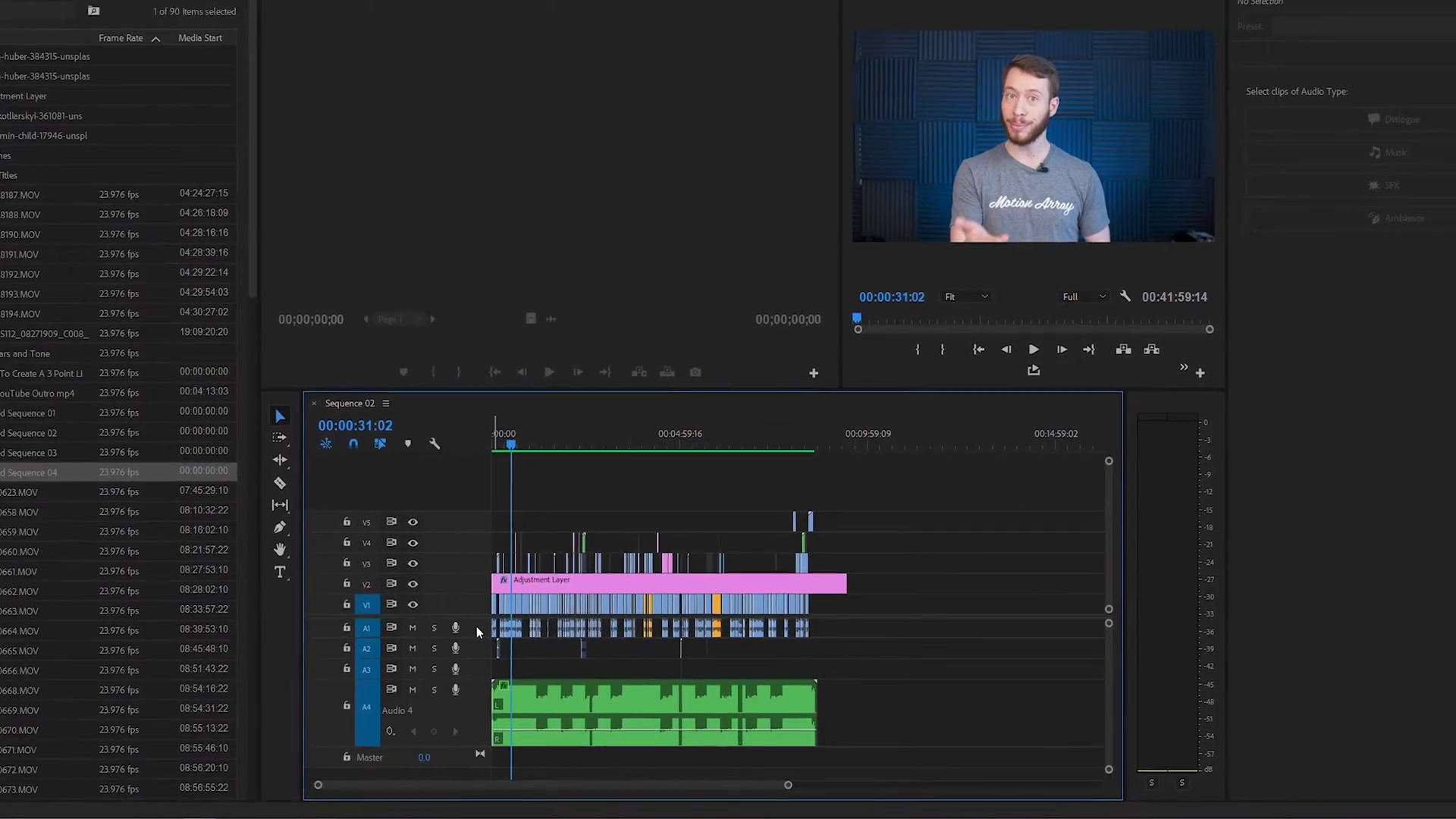
double_click(382, 576)
key(backslash)
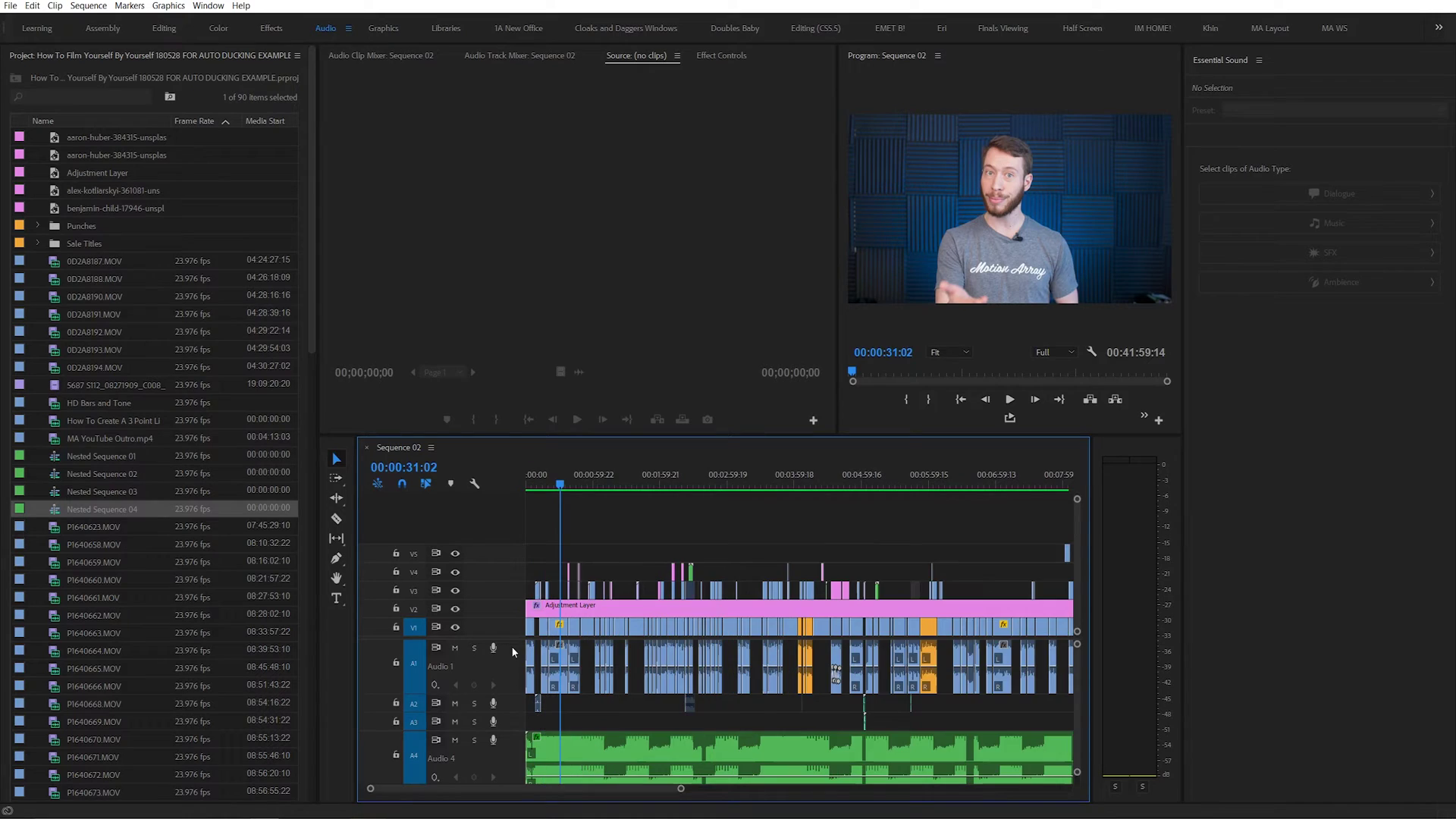
Step: Select all the Audio 1 clips and tag them as Dialogue in Essential Sound
key(backslash)
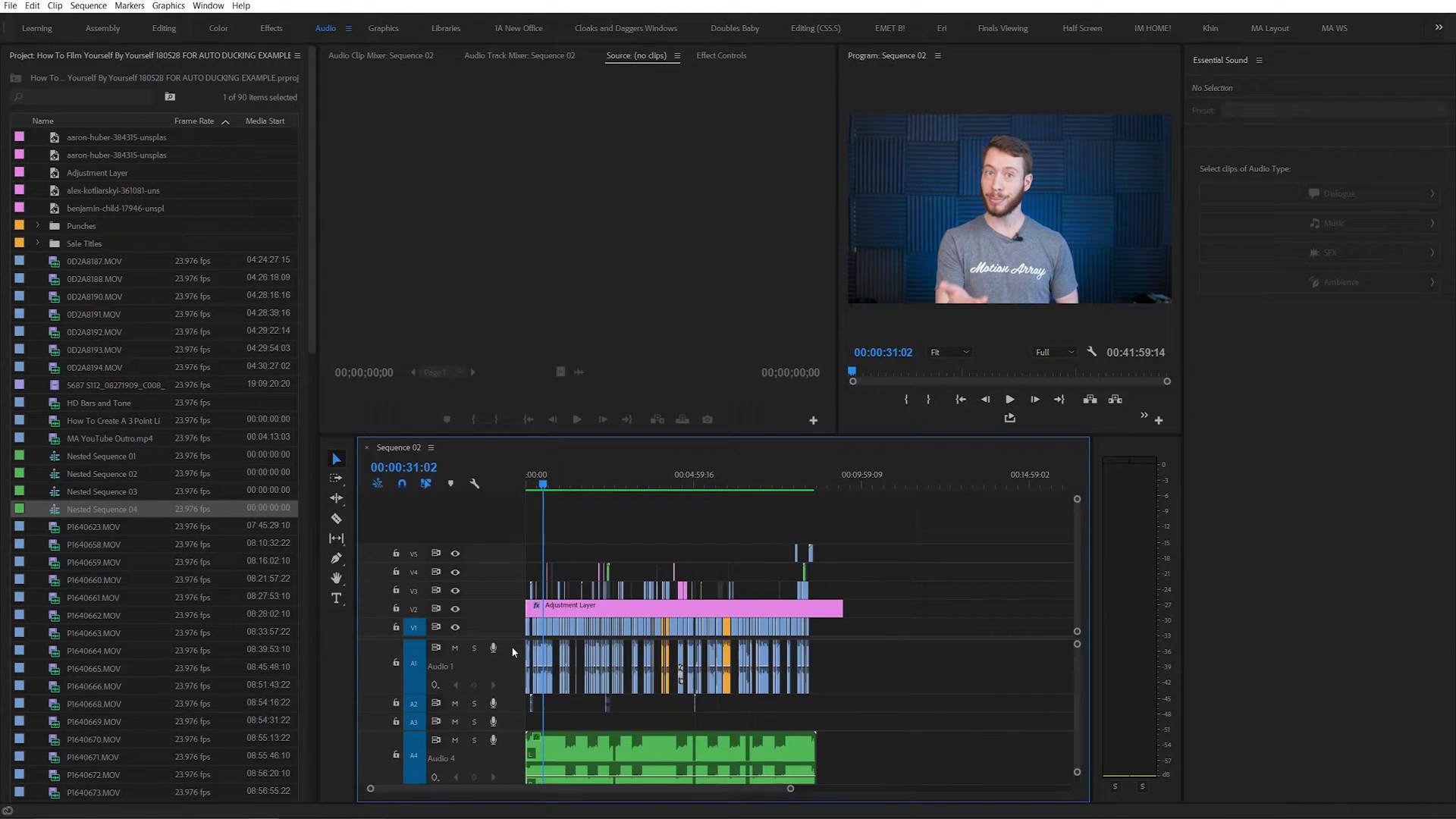
click(916, 668)
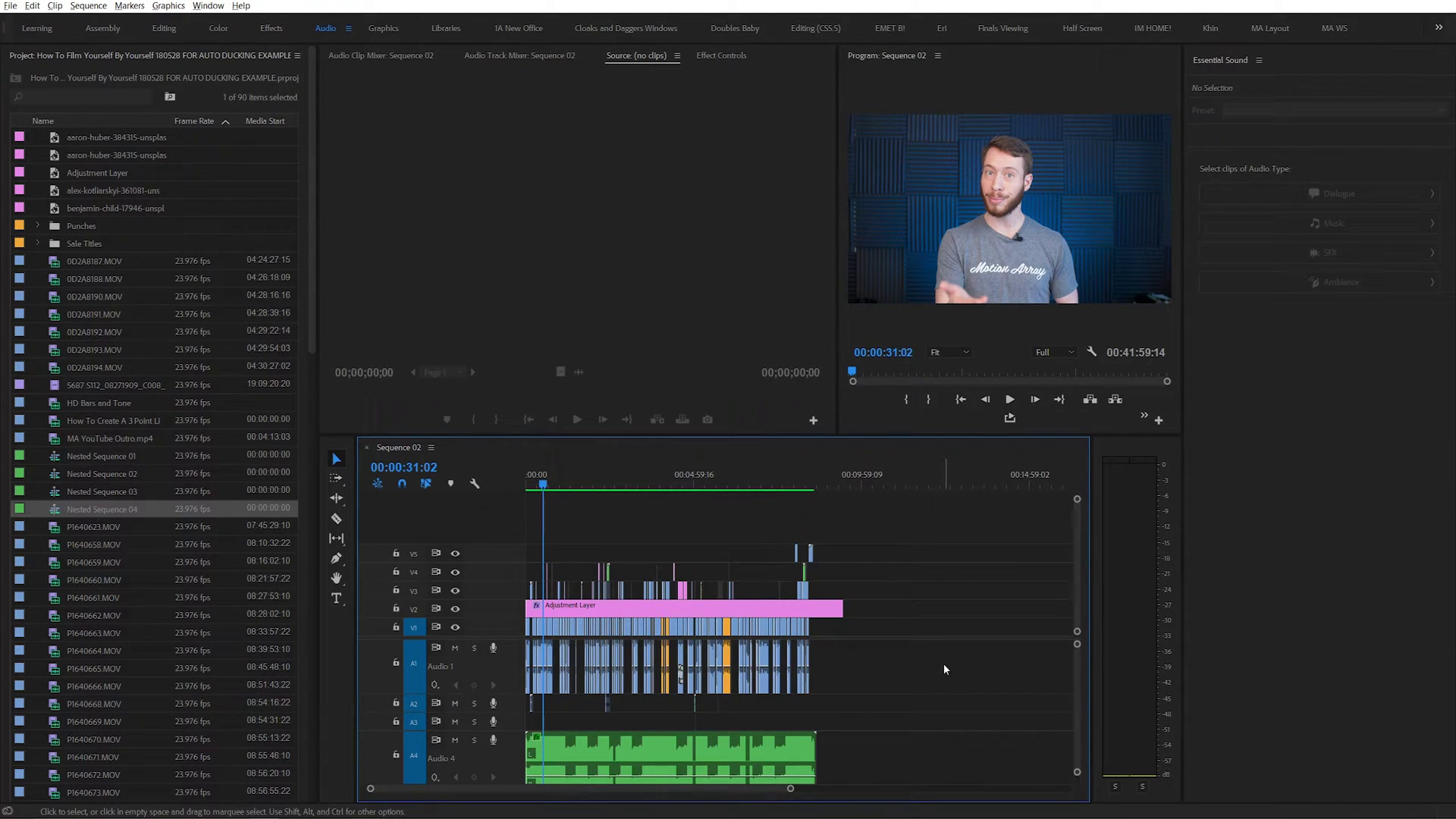
drag(944, 663, 420, 669)
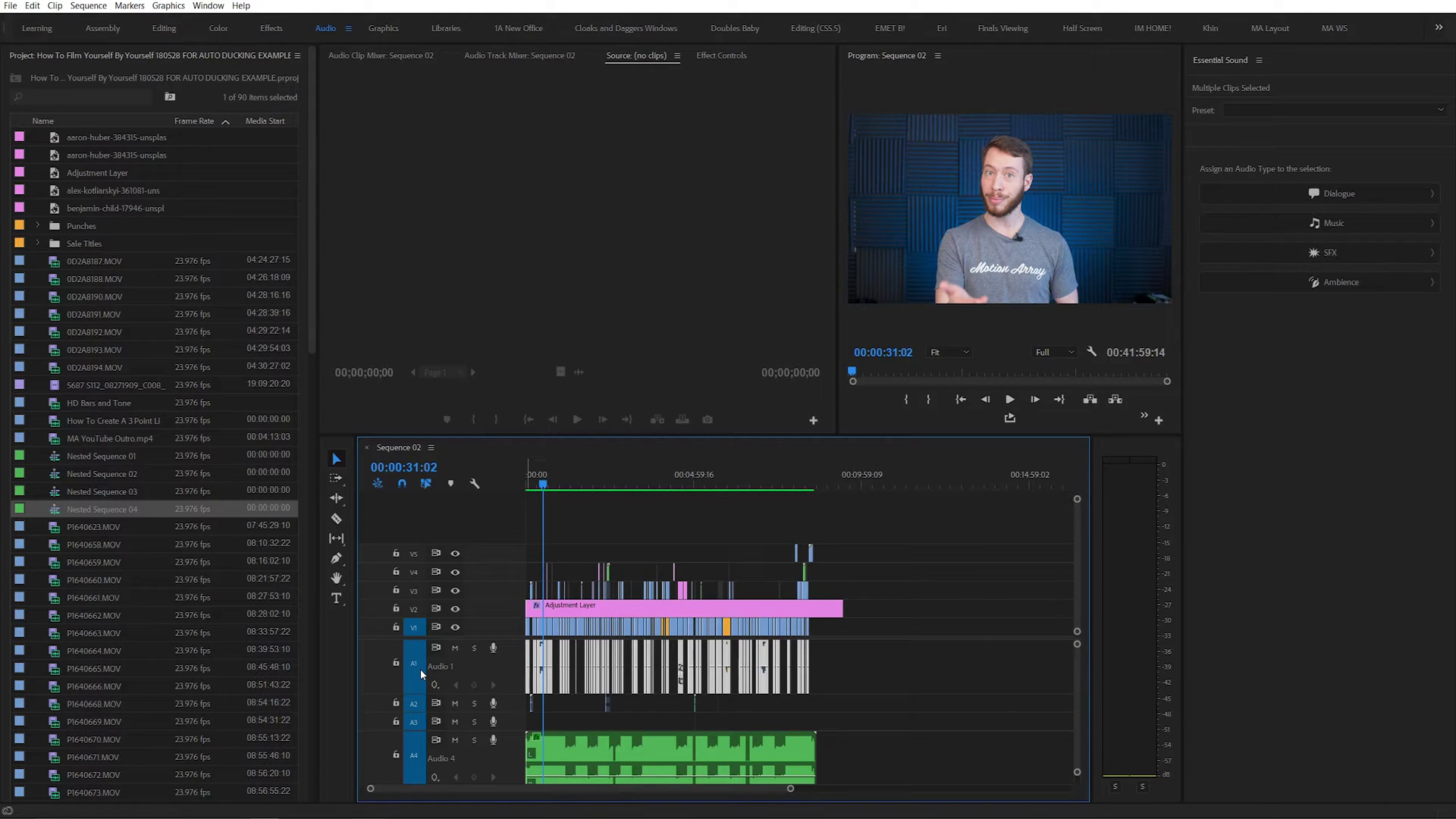
click(1323, 191)
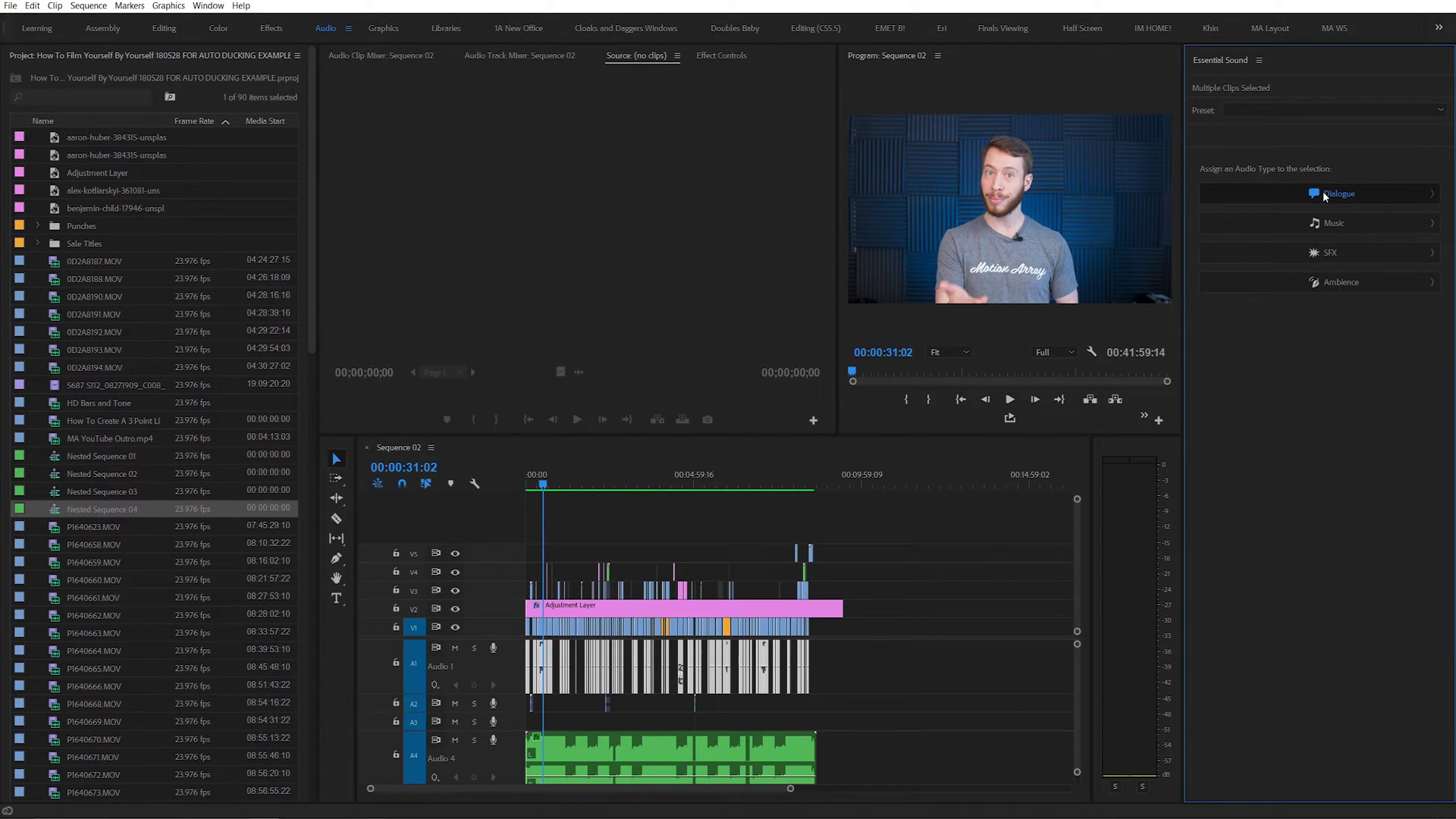
Step: Select the Nested Sequence 04 clip on Audio 4 and tag it as Music
scroll(846, 689, down, 2)
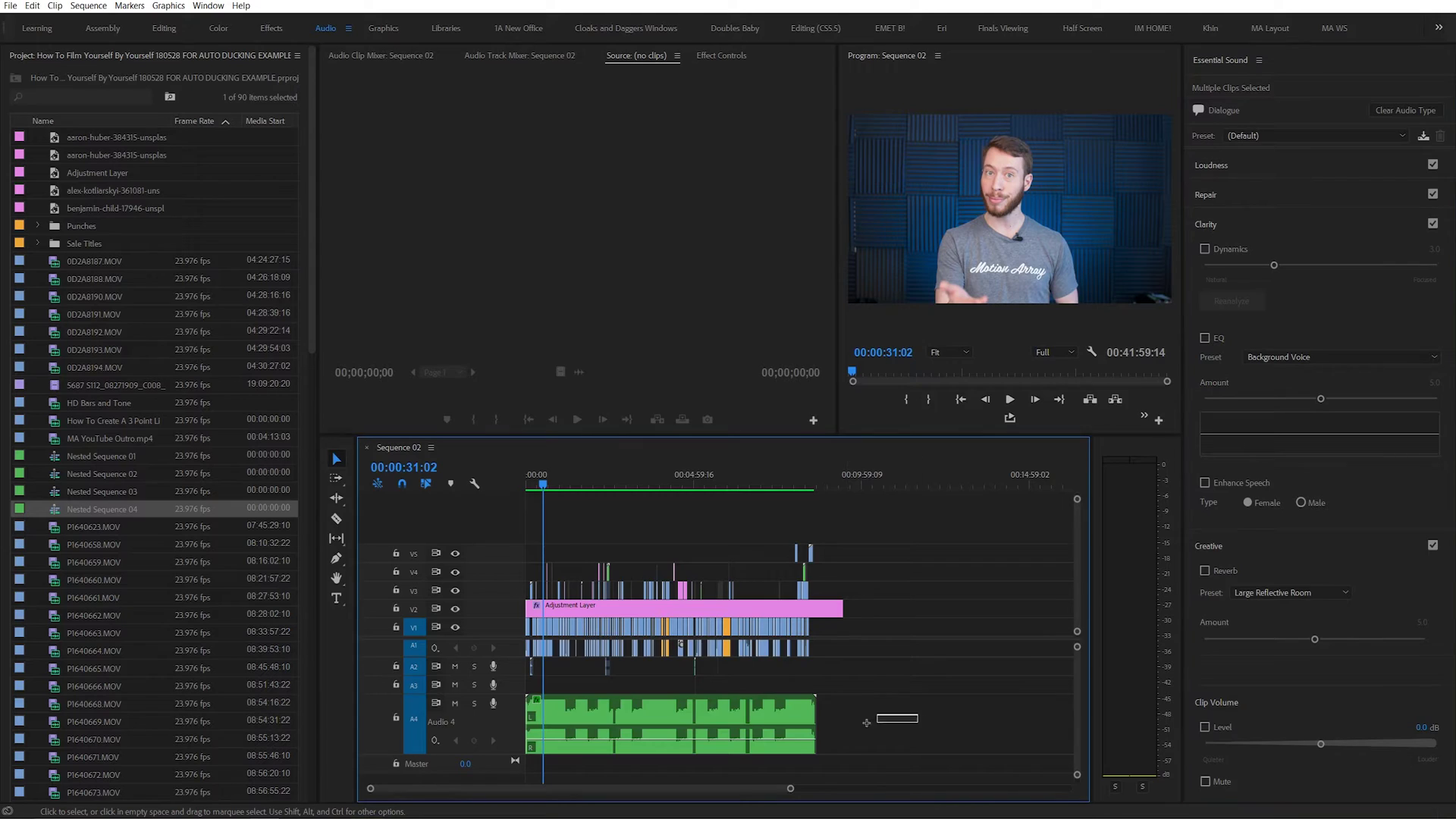
drag(867, 723, 709, 740)
click(1314, 226)
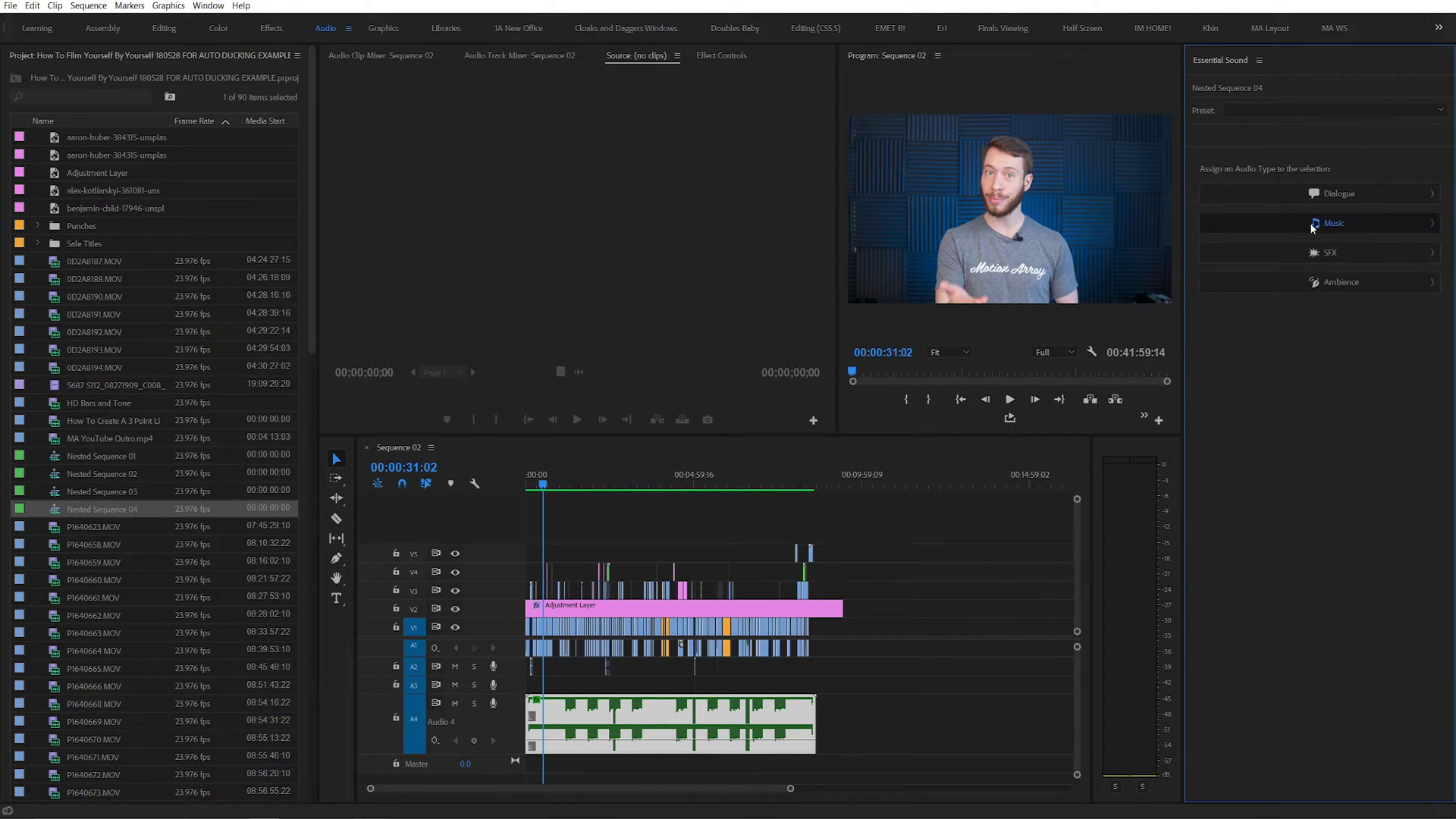
drag(871, 716, 781, 725)
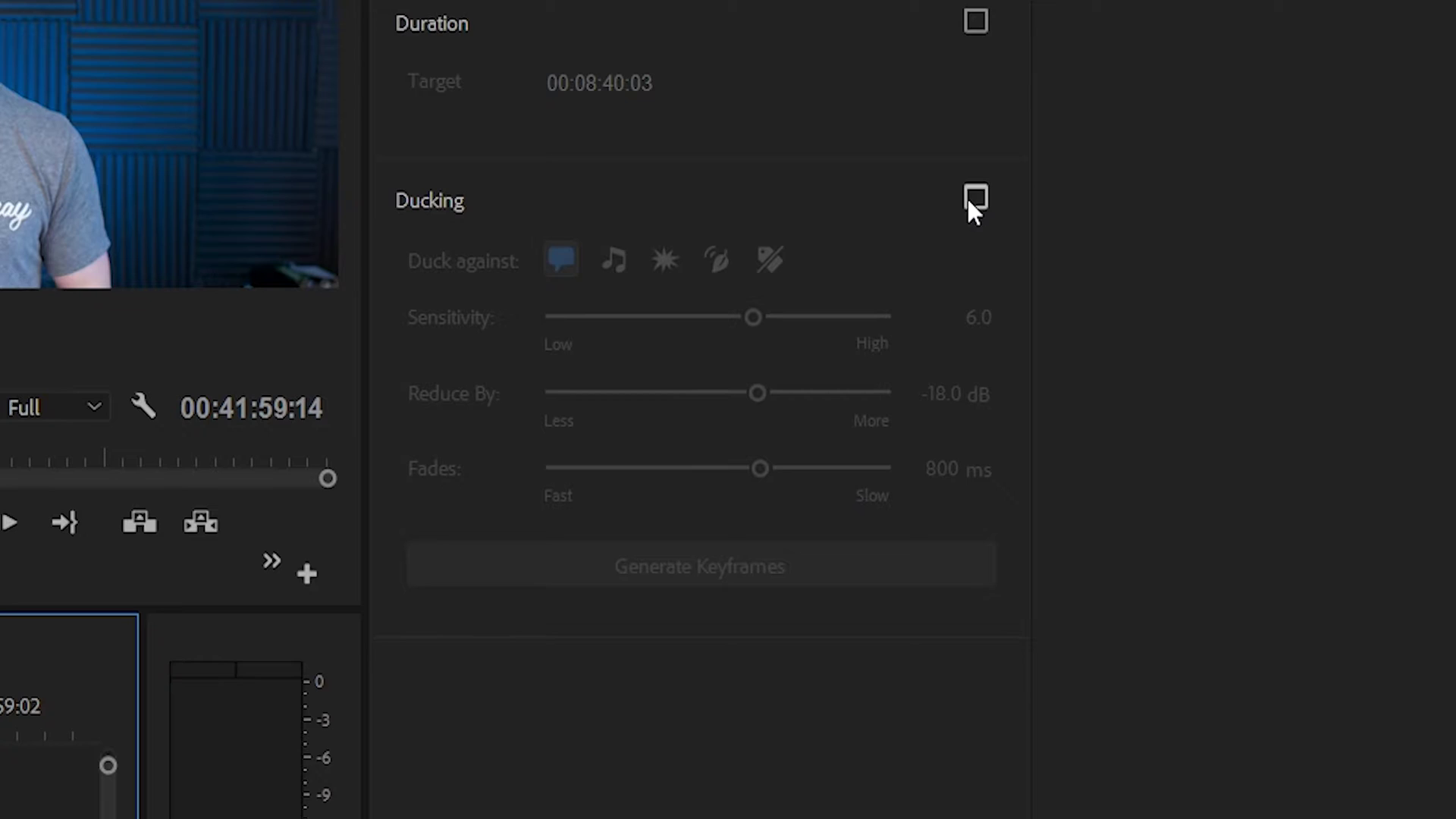
Step: Enable Ducking on the music clip, leaving Dialogue as the only Duck against type
click(968, 200)
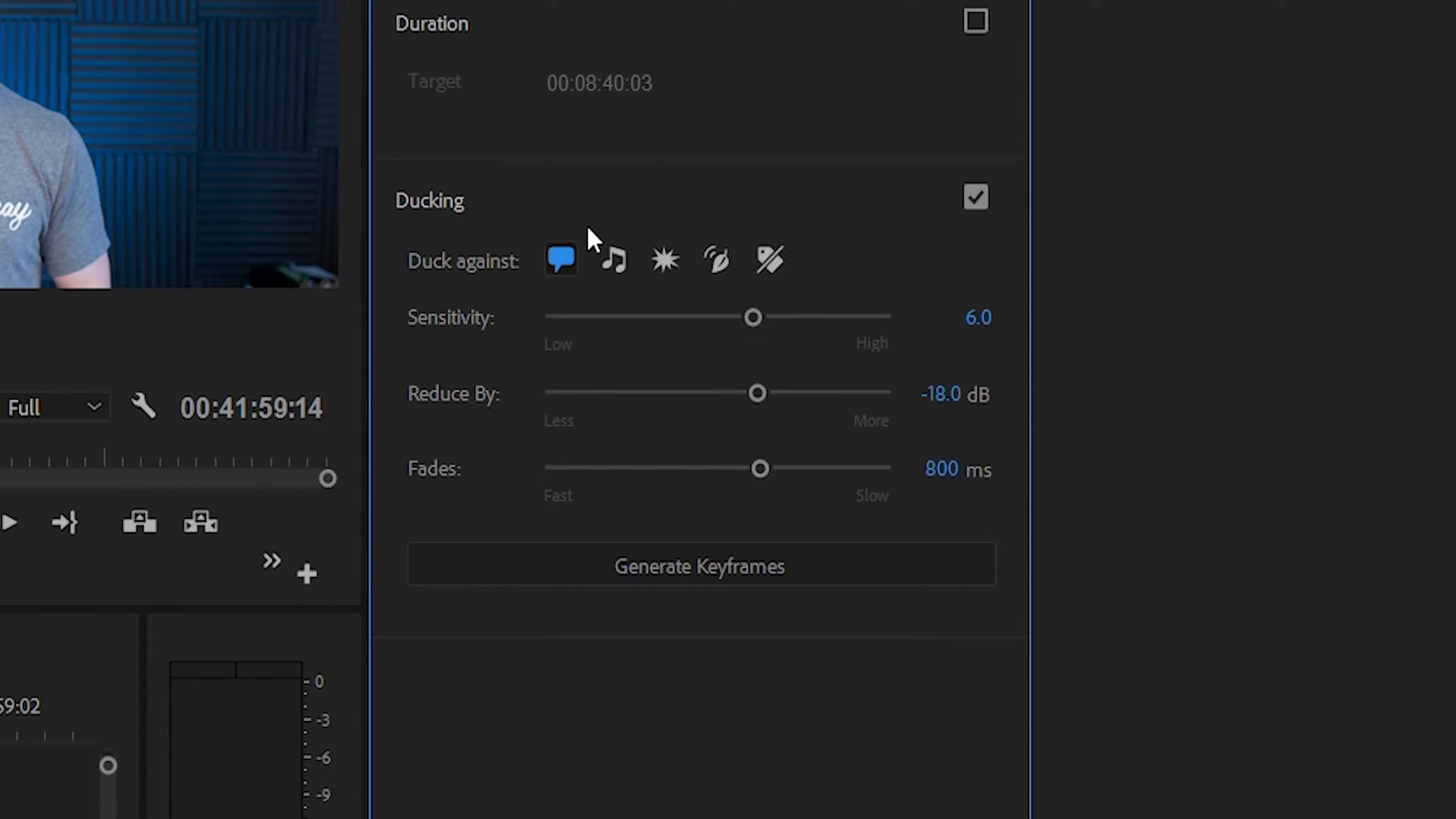
click(666, 262)
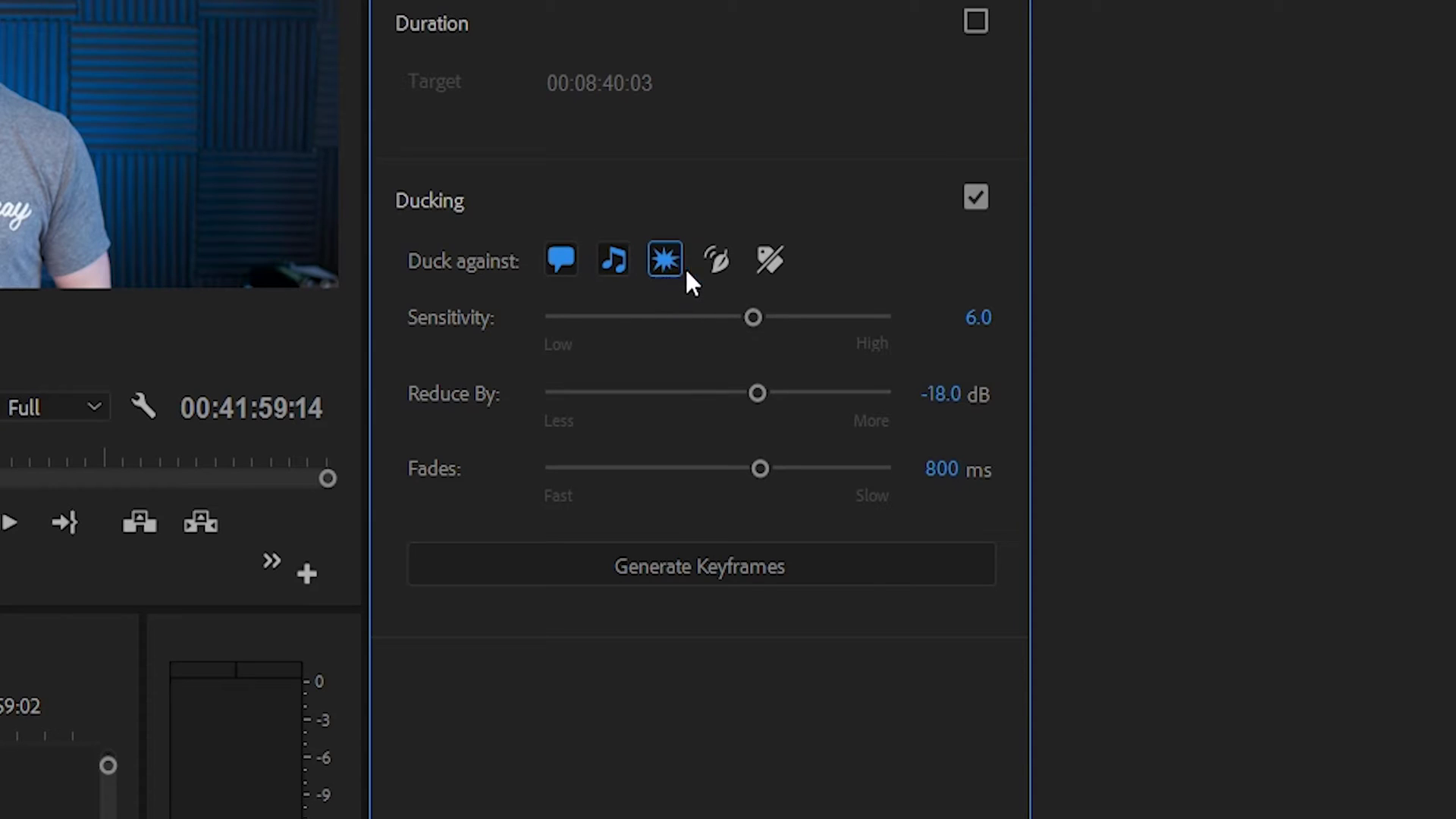
click(716, 264)
click(768, 264)
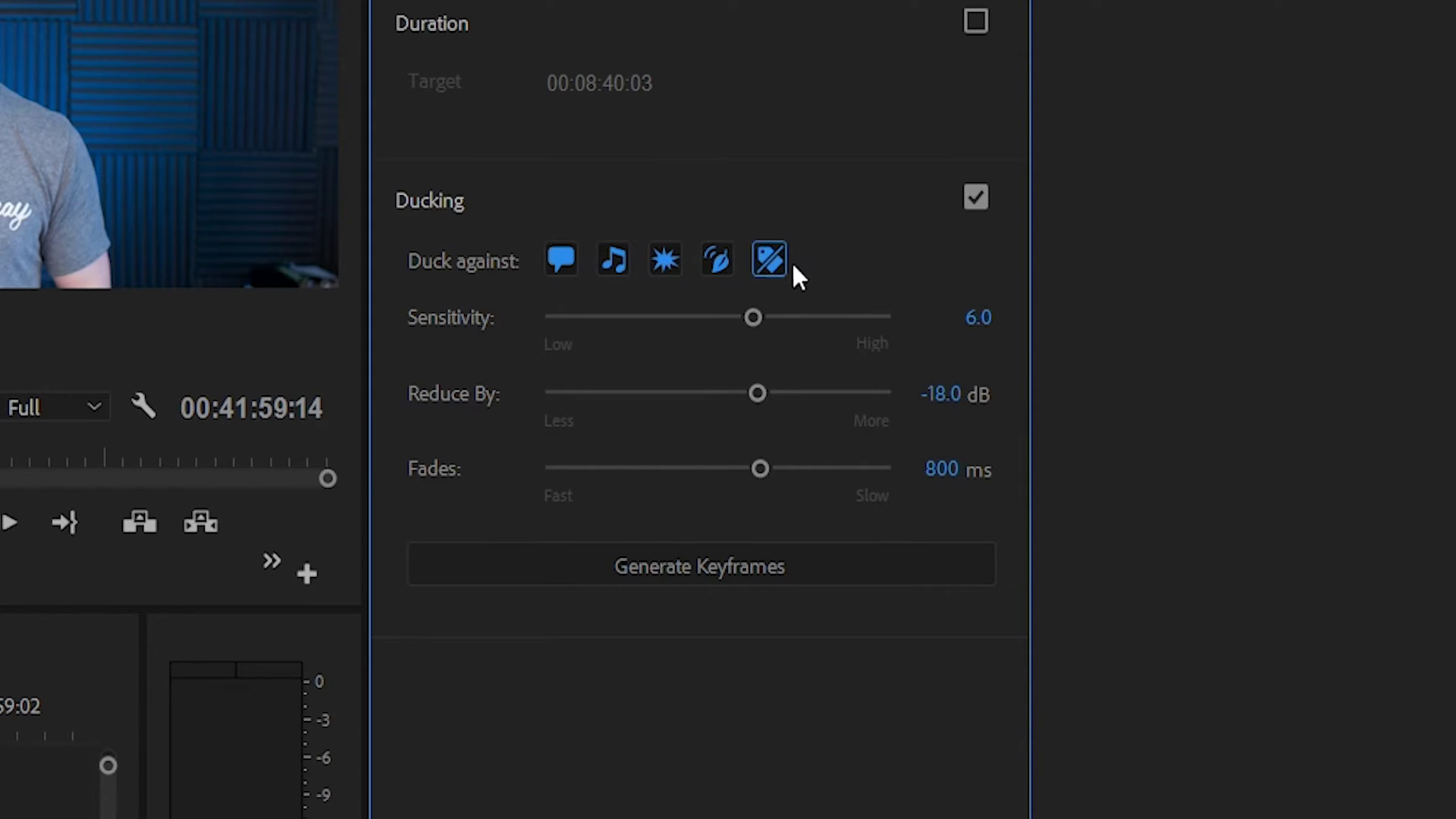
click(713, 262)
click(665, 261)
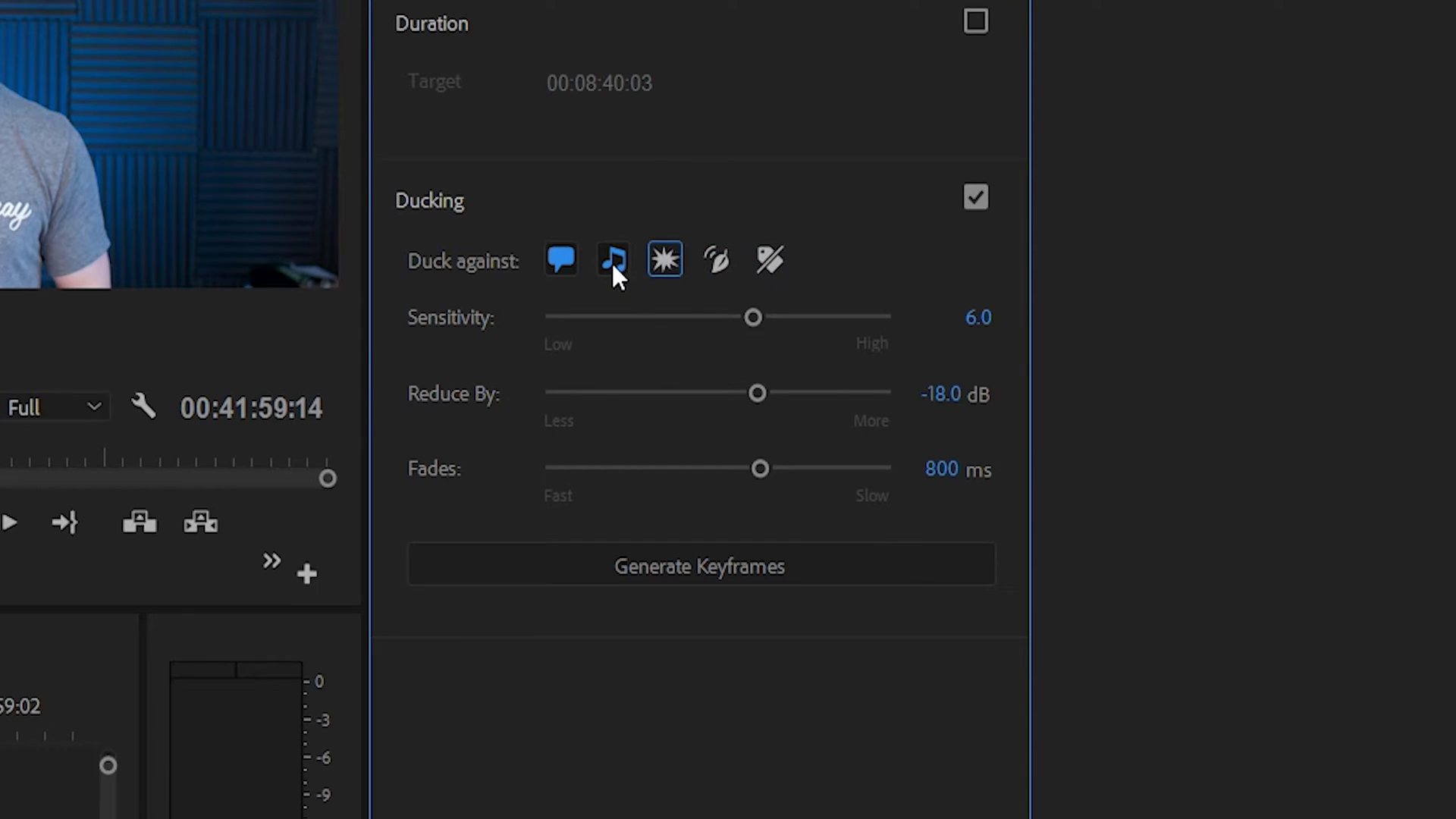
click(613, 260)
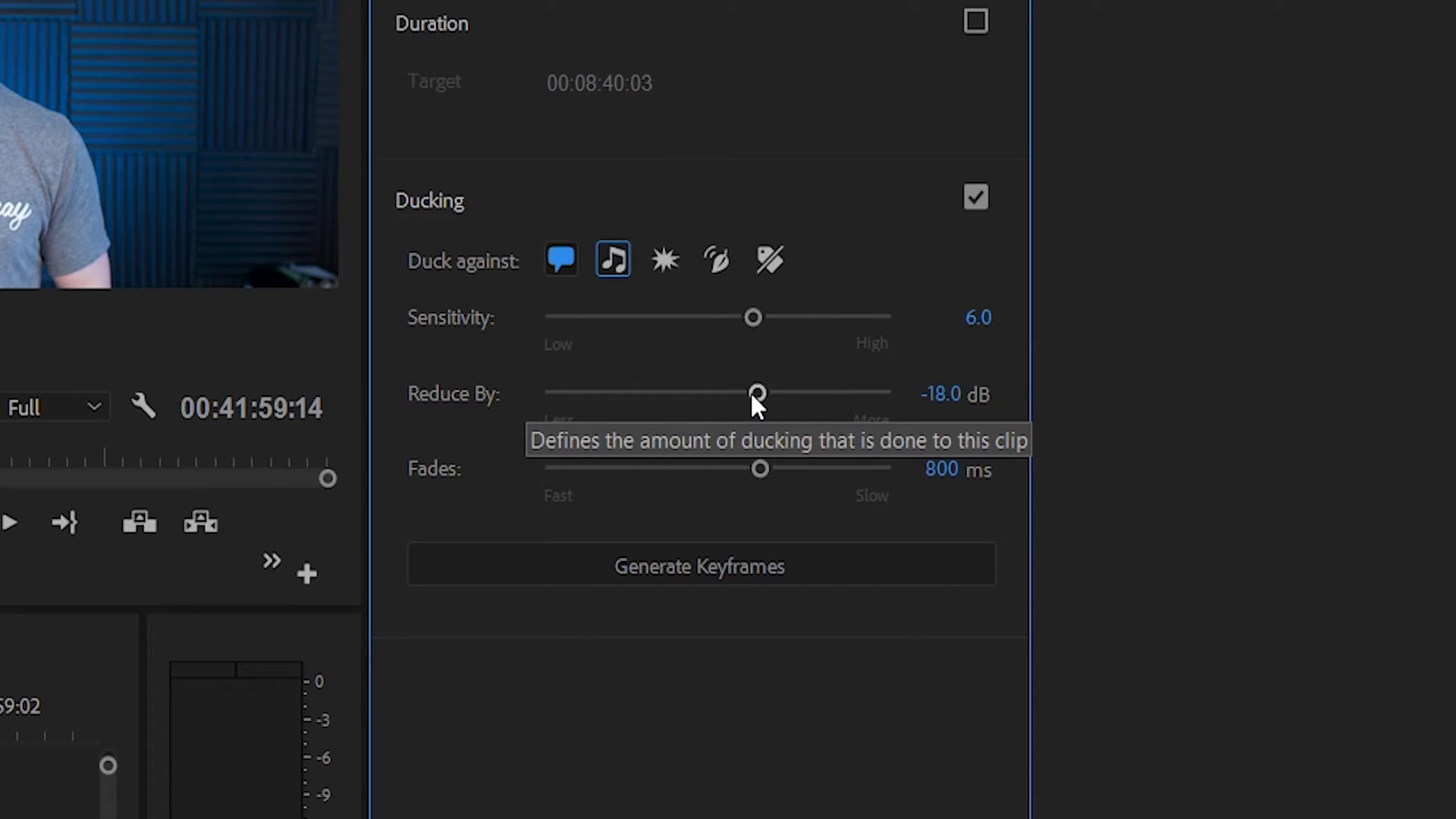
Step: Adjust the ducking sliders to Fades 810 ms, Reduce By -17.5 dB and Sensitivity 5.5
mouse_move(753, 395)
mouse_down()
mouse_move(544, 414)
mouse_move(870, 410)
mouse_move(755, 414)
mouse_up()
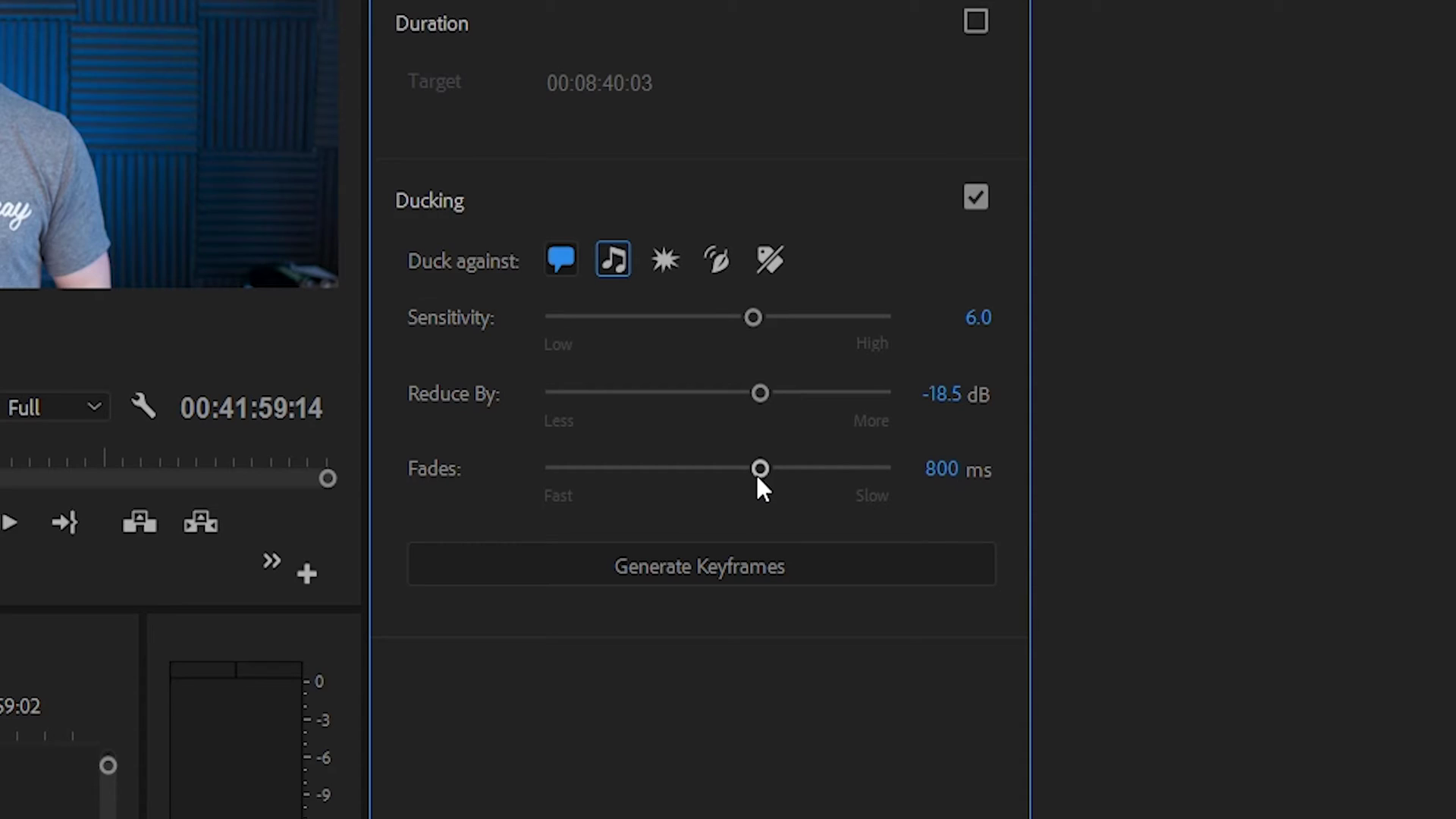
mouse_move(759, 472)
mouse_down()
mouse_move(741, 473)
mouse_move(763, 468)
mouse_up()
drag(758, 406, 753, 411)
drag(761, 319, 735, 326)
Step: Generate ducking keyframes on the Audio 4 music, then zoom in and play the sequence
click(728, 565)
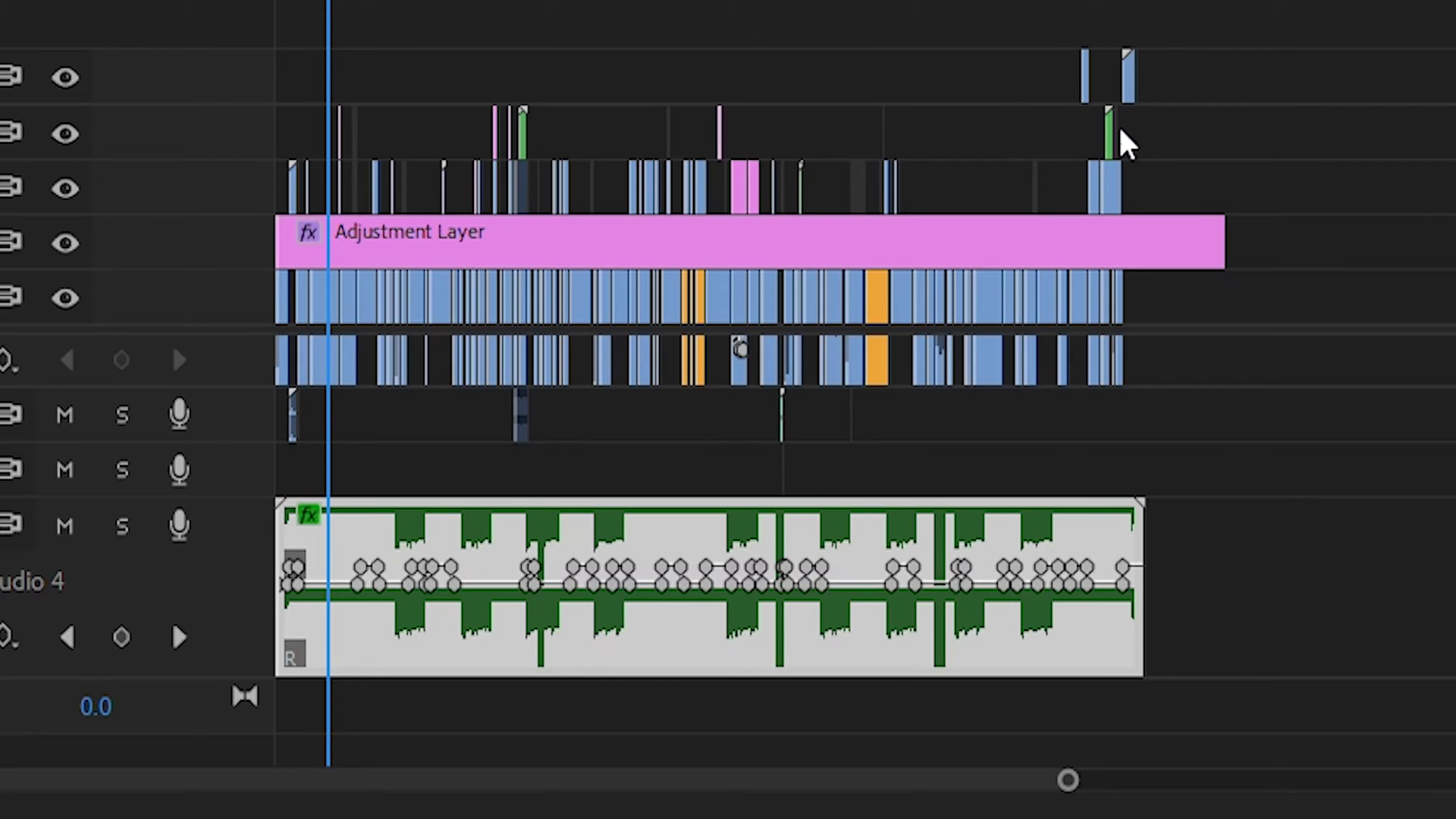
click(1128, 144)
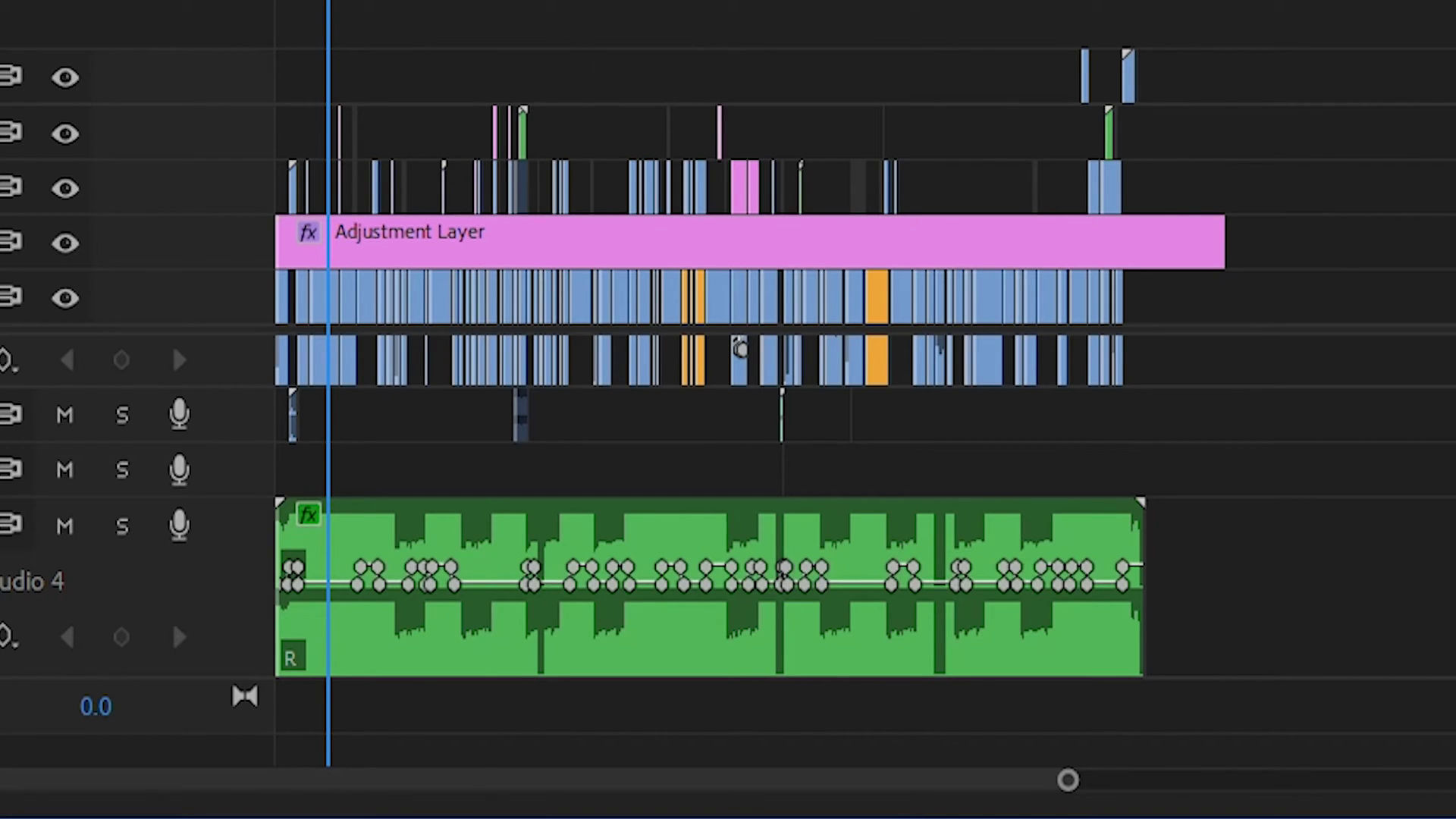
key(=)
key(=)
key(=)
key(=)
key(space)
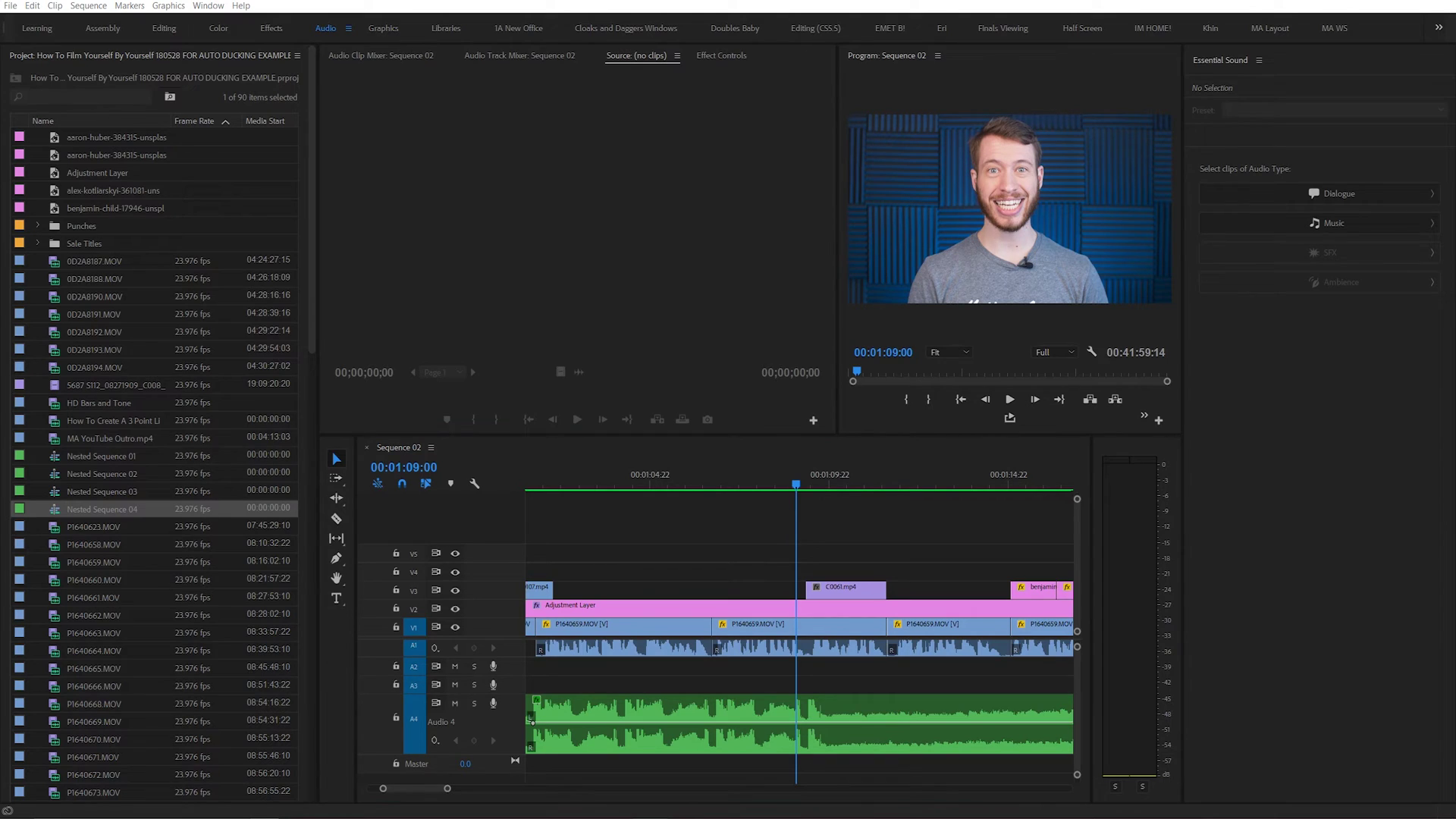
Step: On the Audio 4 music clip, set ducking Sensitivity to 5.0 and Reduce By to -20.7 dB, then regenerate keyframes
click(948, 525)
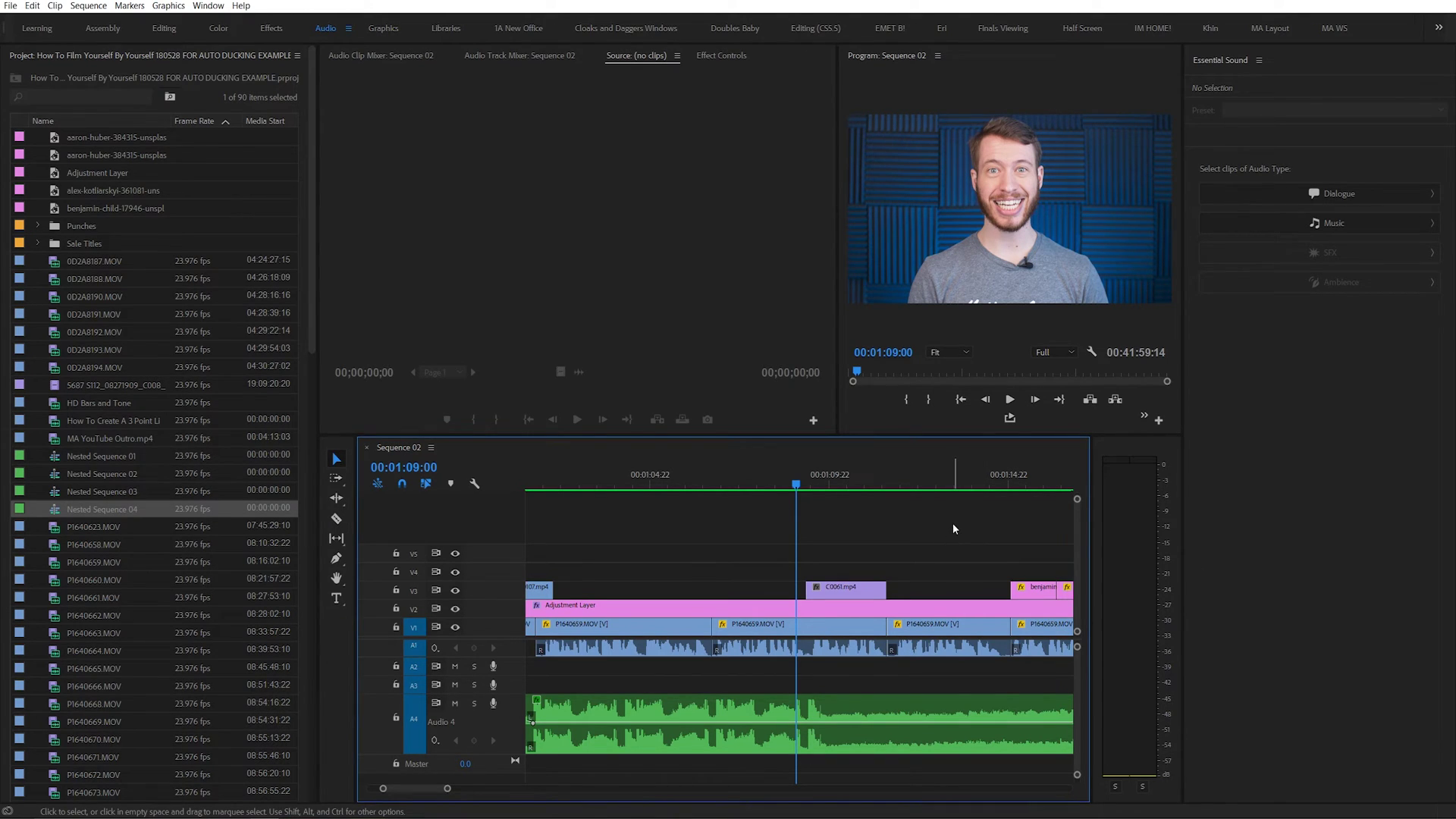
key(minus)
key(minus)
key(minus)
key(minus)
key(minus)
click(789, 742)
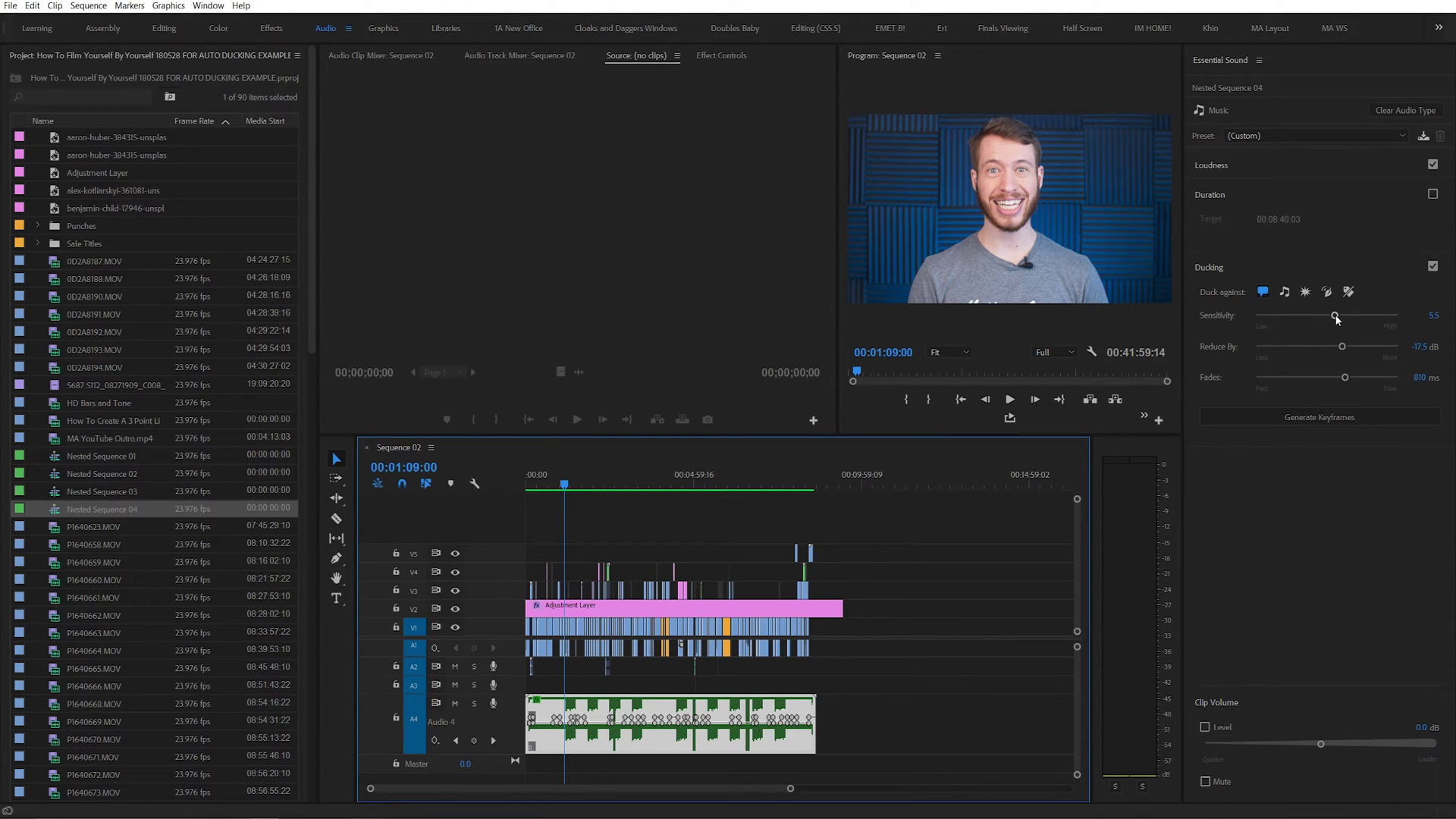
drag(1336, 319, 1334, 321)
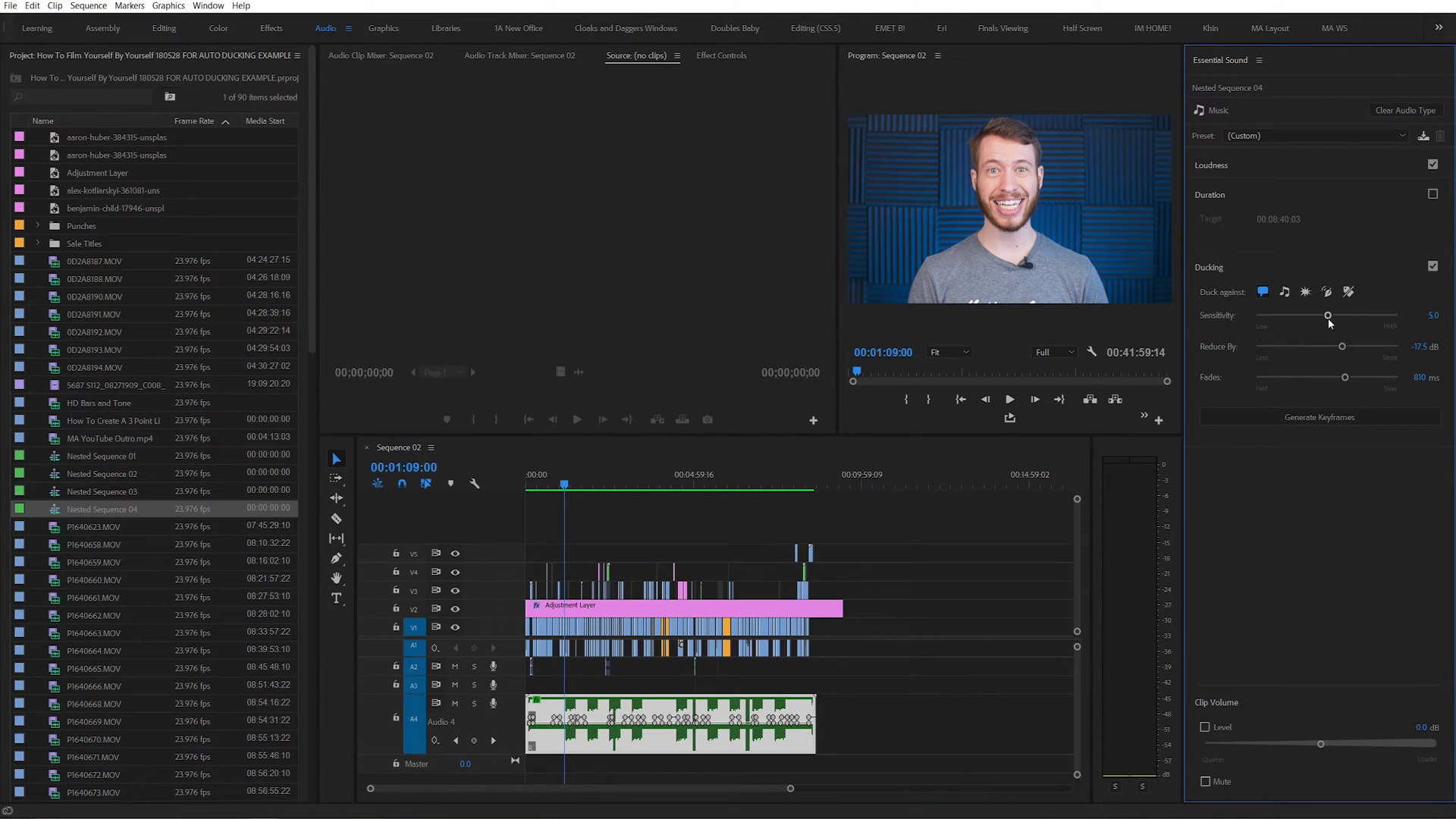
drag(1343, 348, 1350, 377)
click(1317, 415)
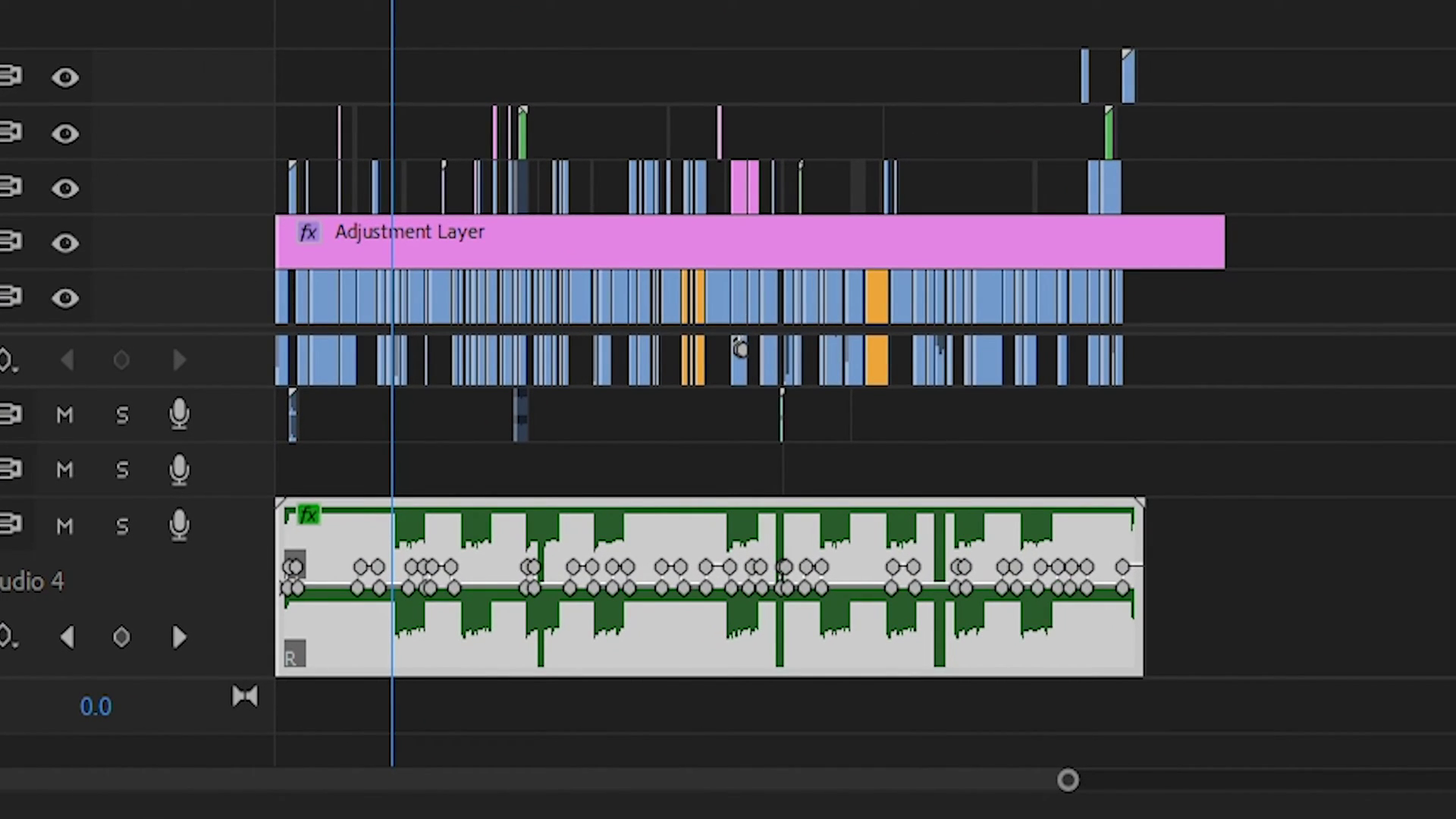
Step: Save the Audio 4 music clip's ducking settings as the preset 'Motion Array Ducking Preset'
drag(1068, 780, 494, 779)
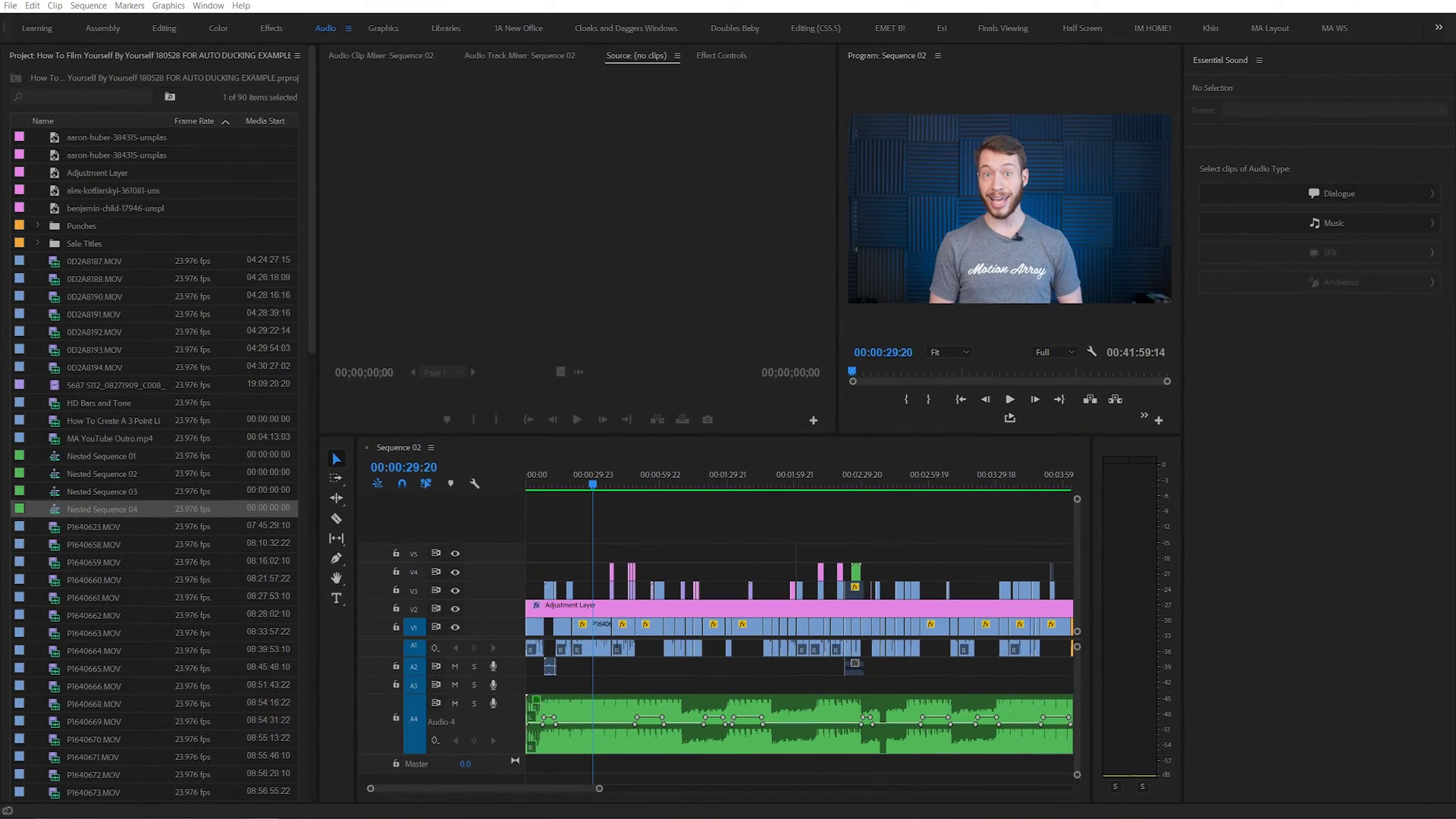
click(796, 727)
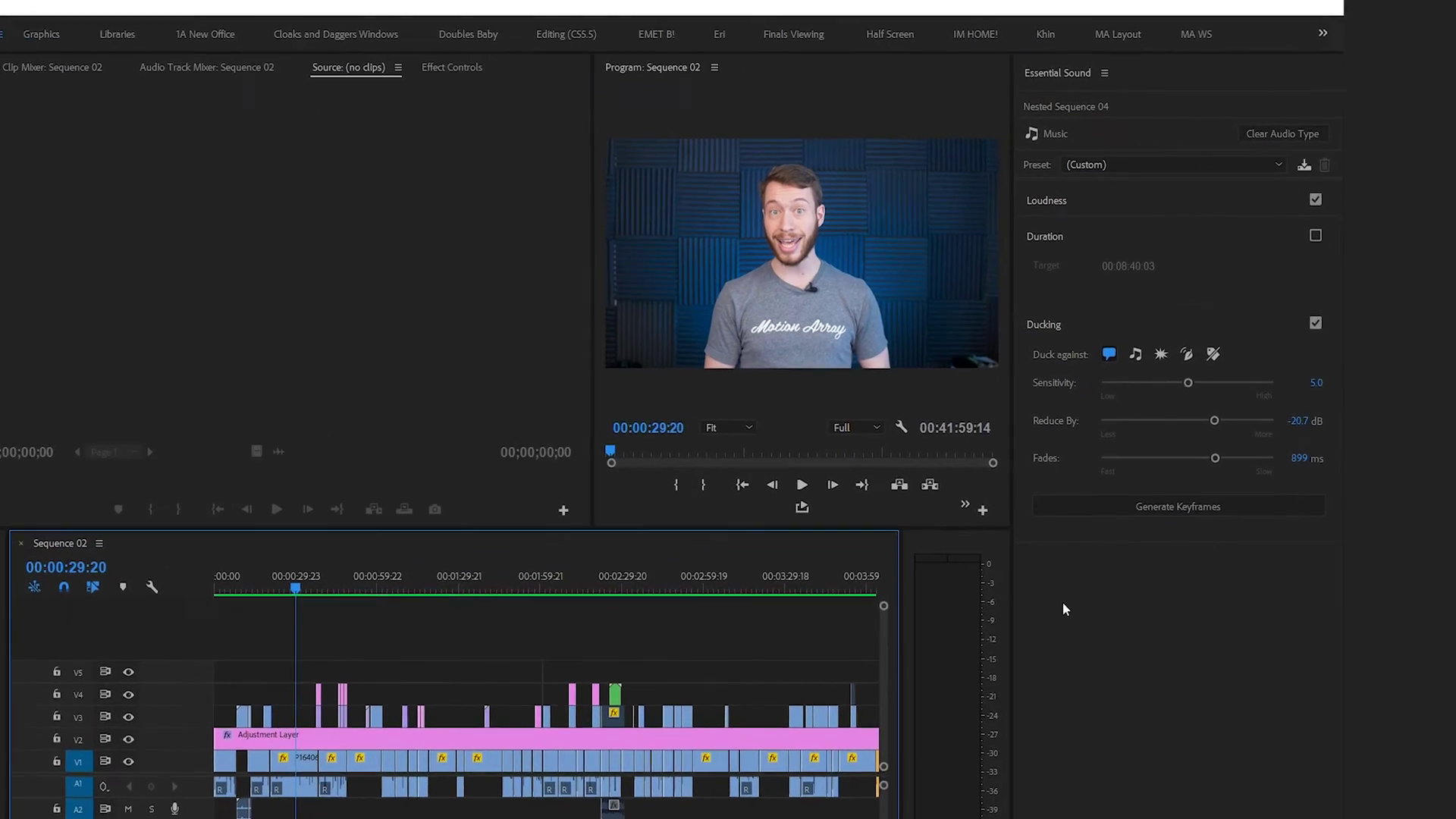
click(1305, 164)
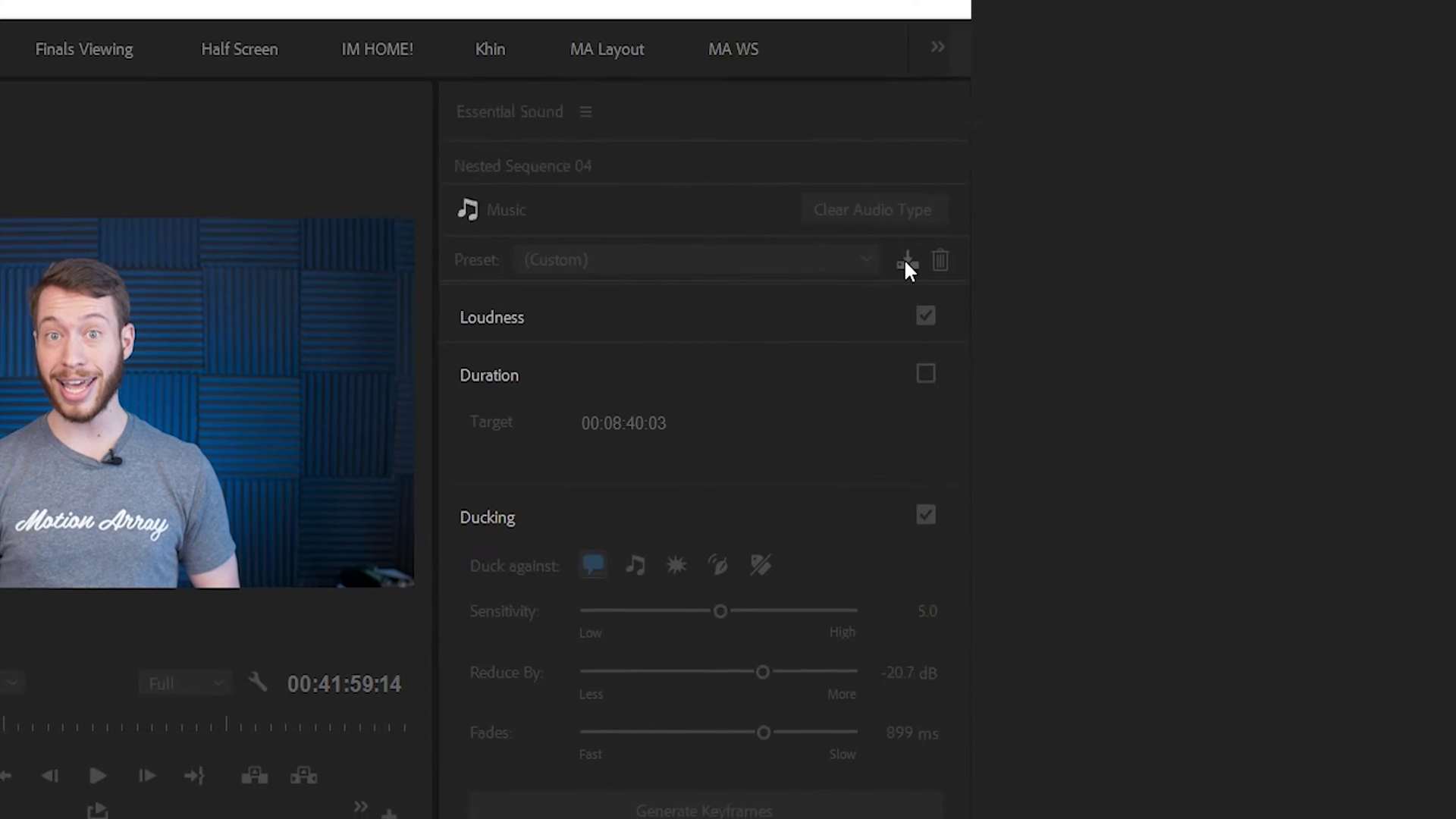
text(Motion Array )
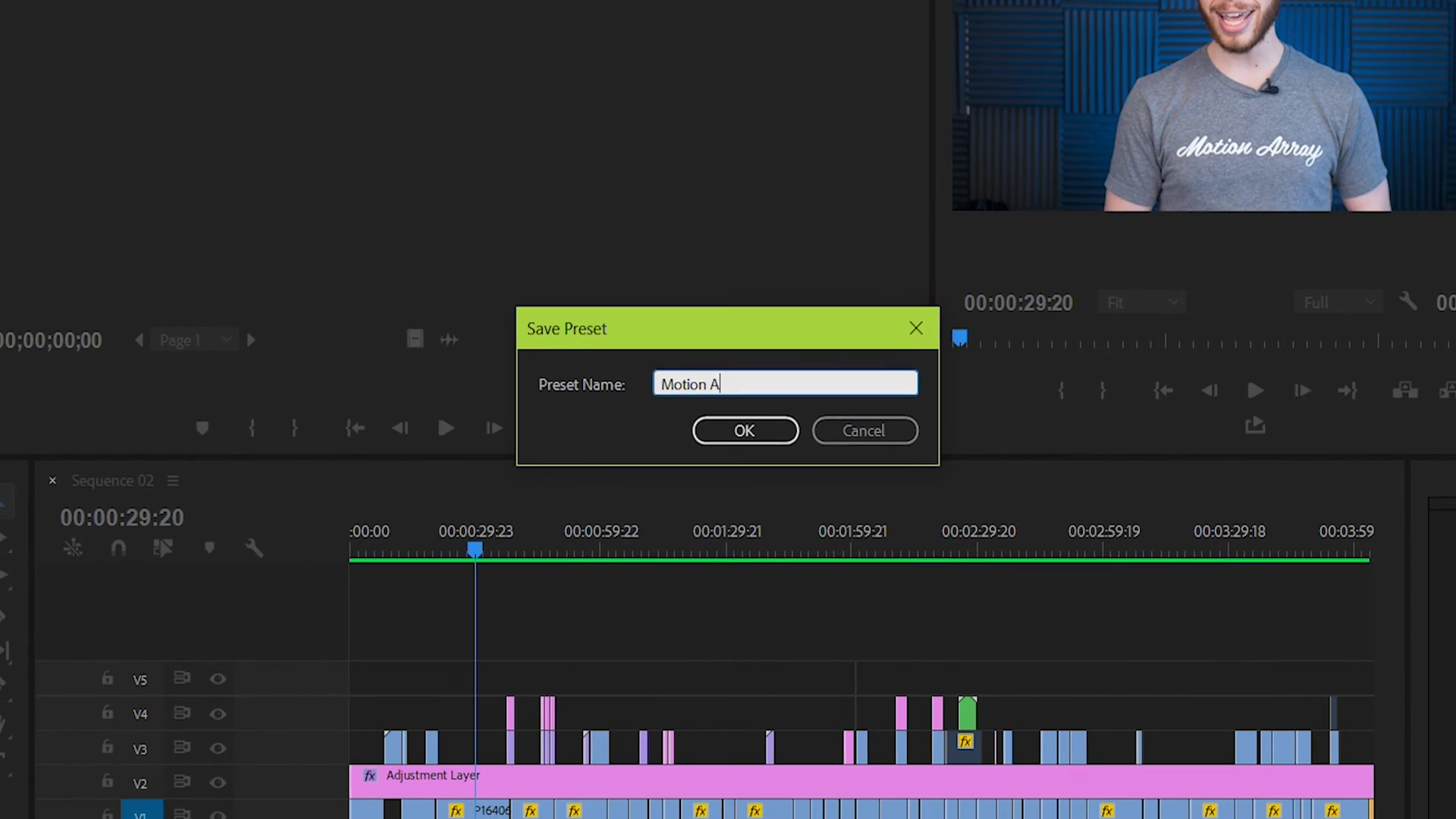
text(Ducking Preset)
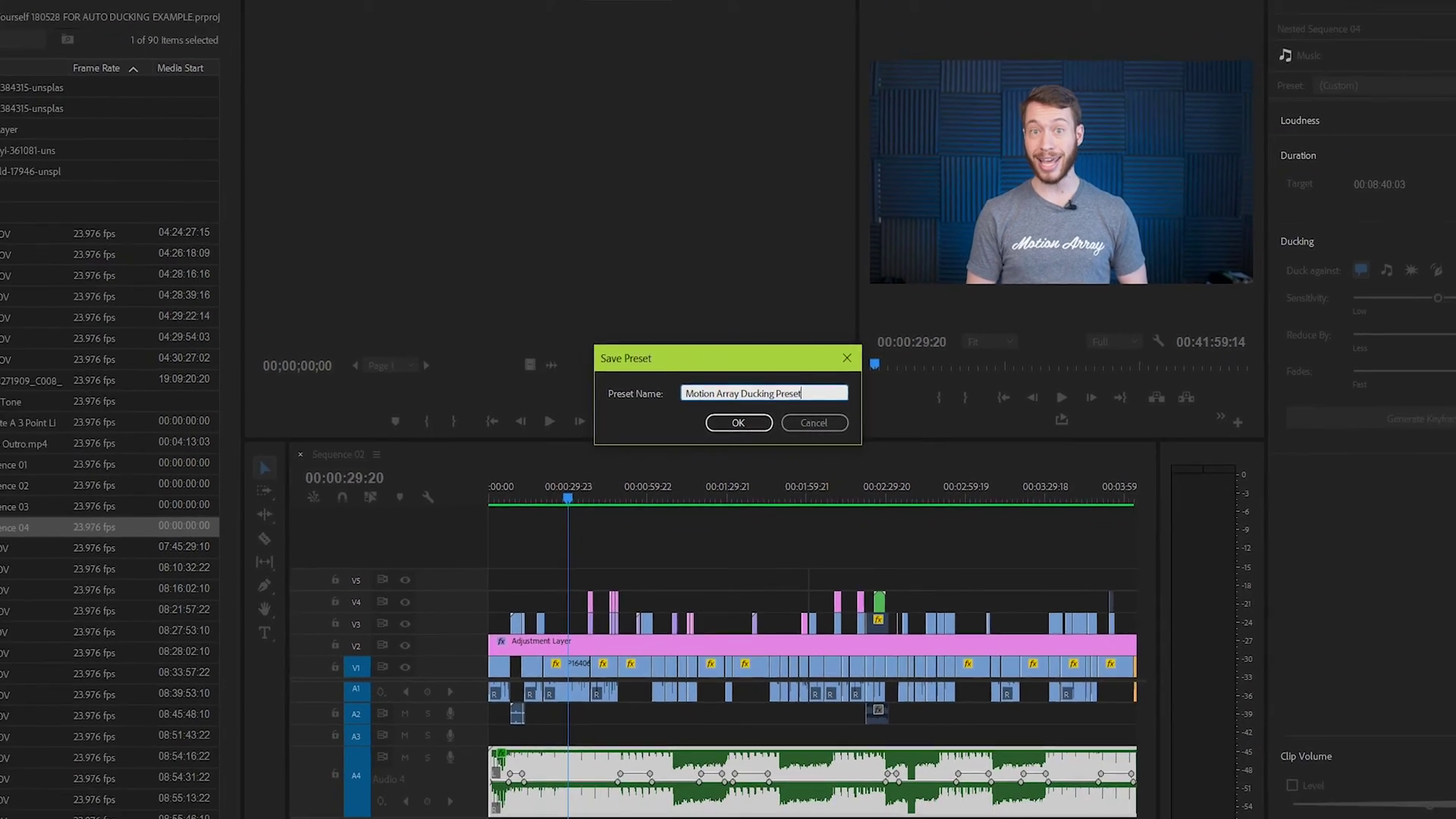
click(746, 425)
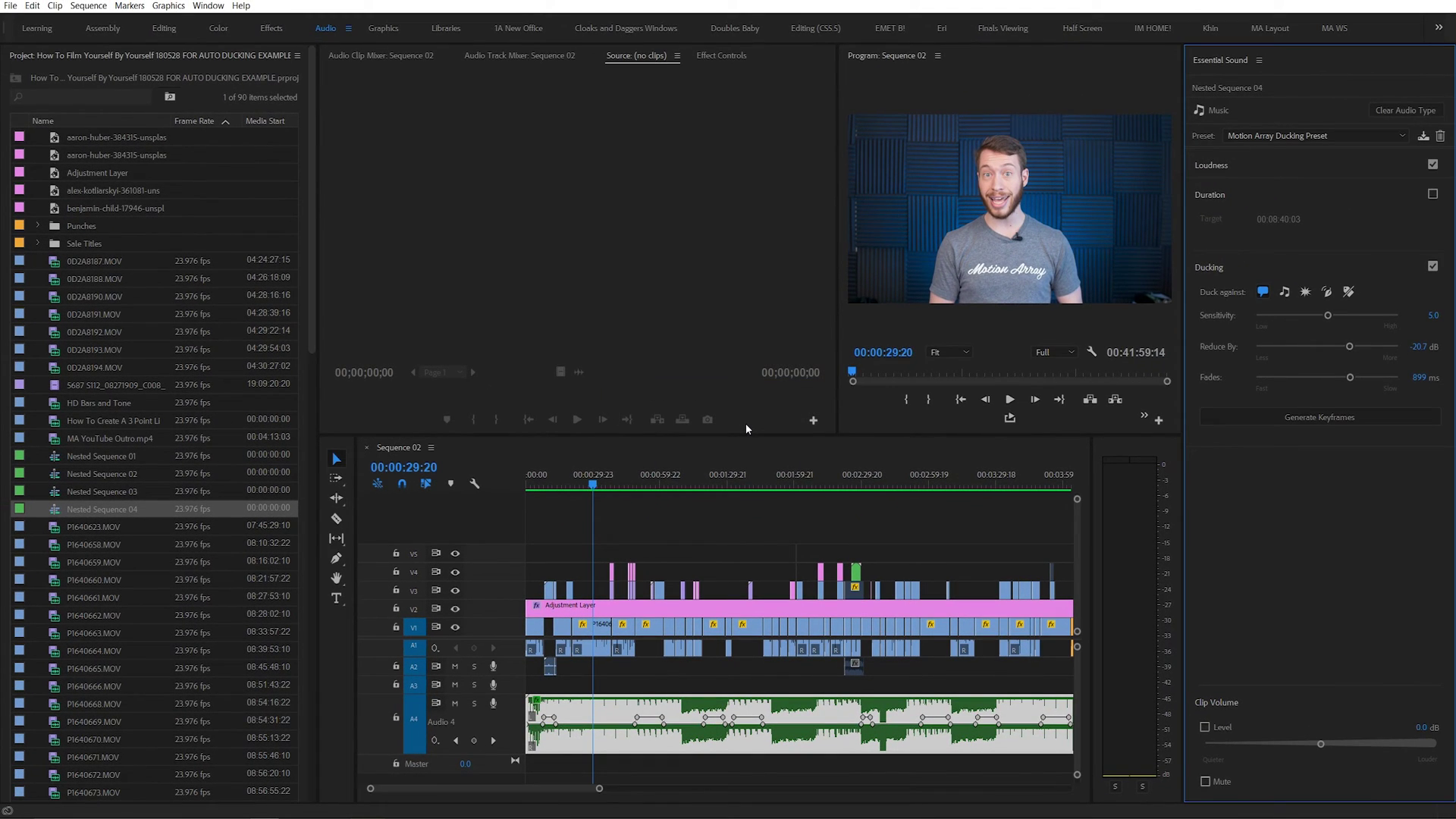